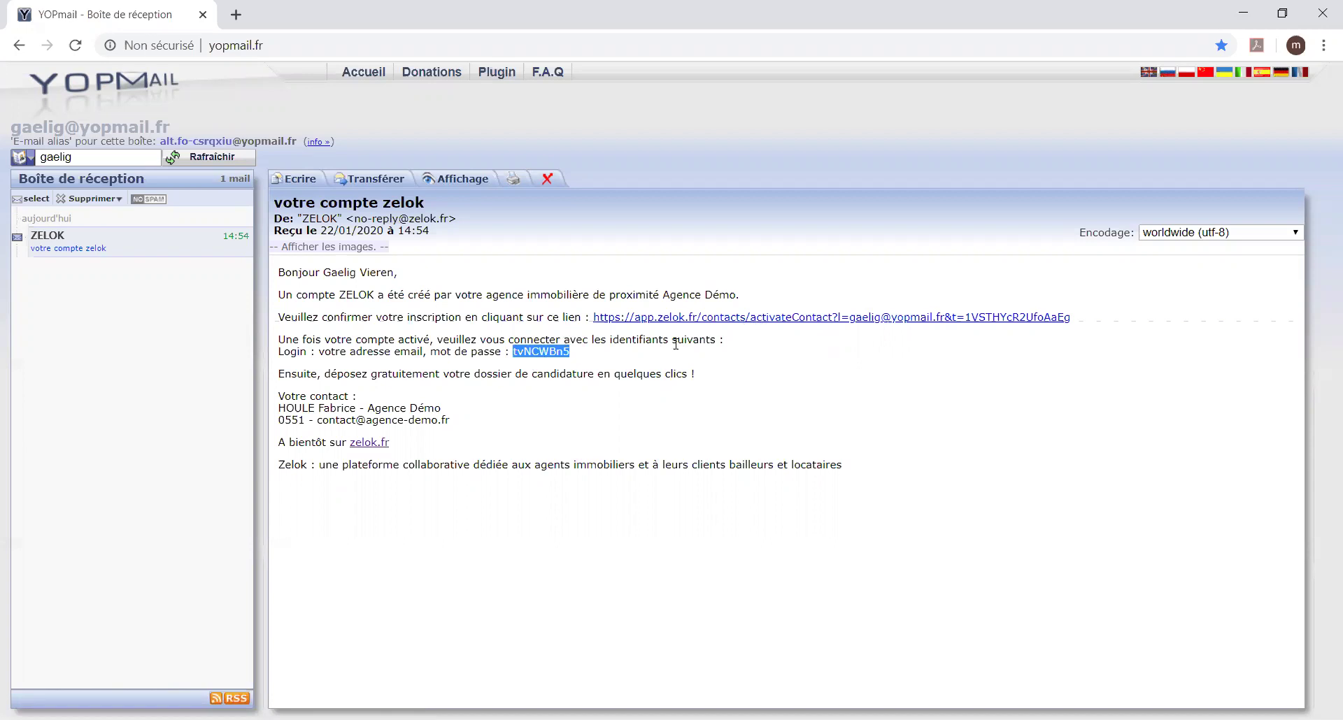
# Step: Follow the activation link in the 'votre compte zelok' email to open the Zelok login page
pyautogui.click(720, 317)
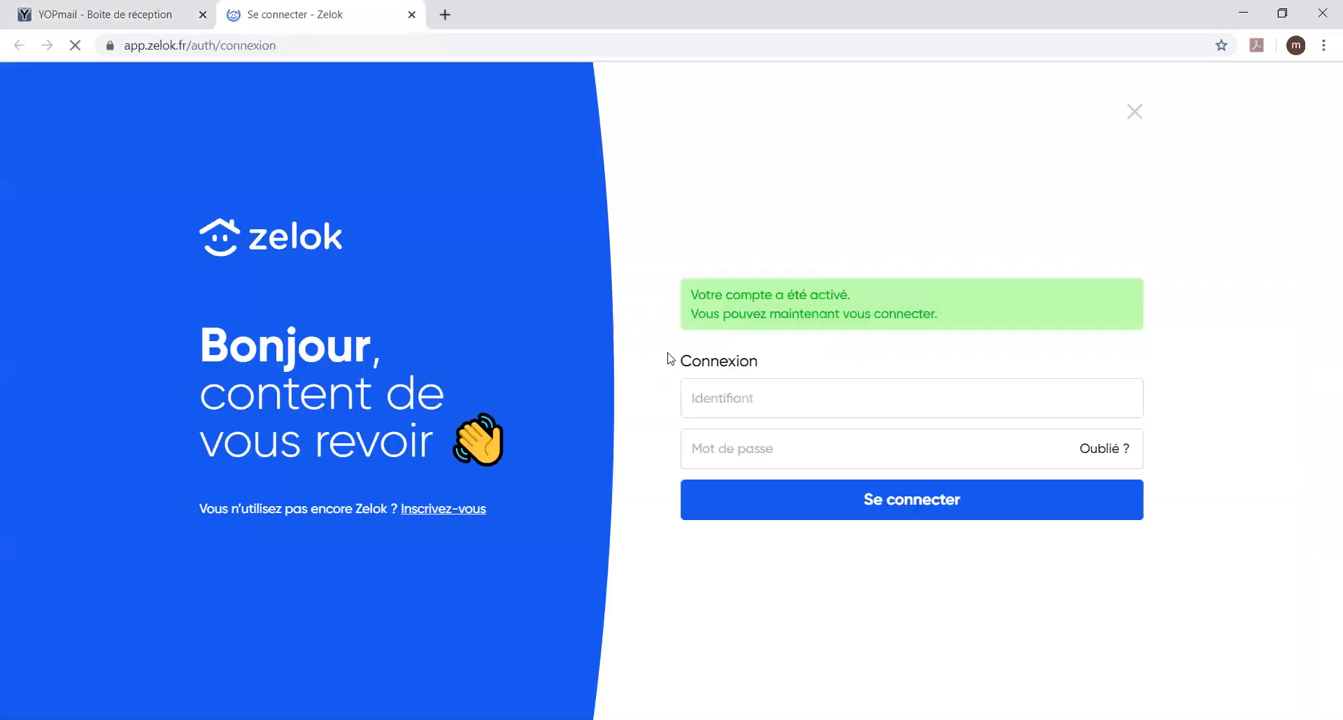
# Step: Log in to Zelok with the account email and the password pasted from the email
pyautogui.rightClick(747, 442)
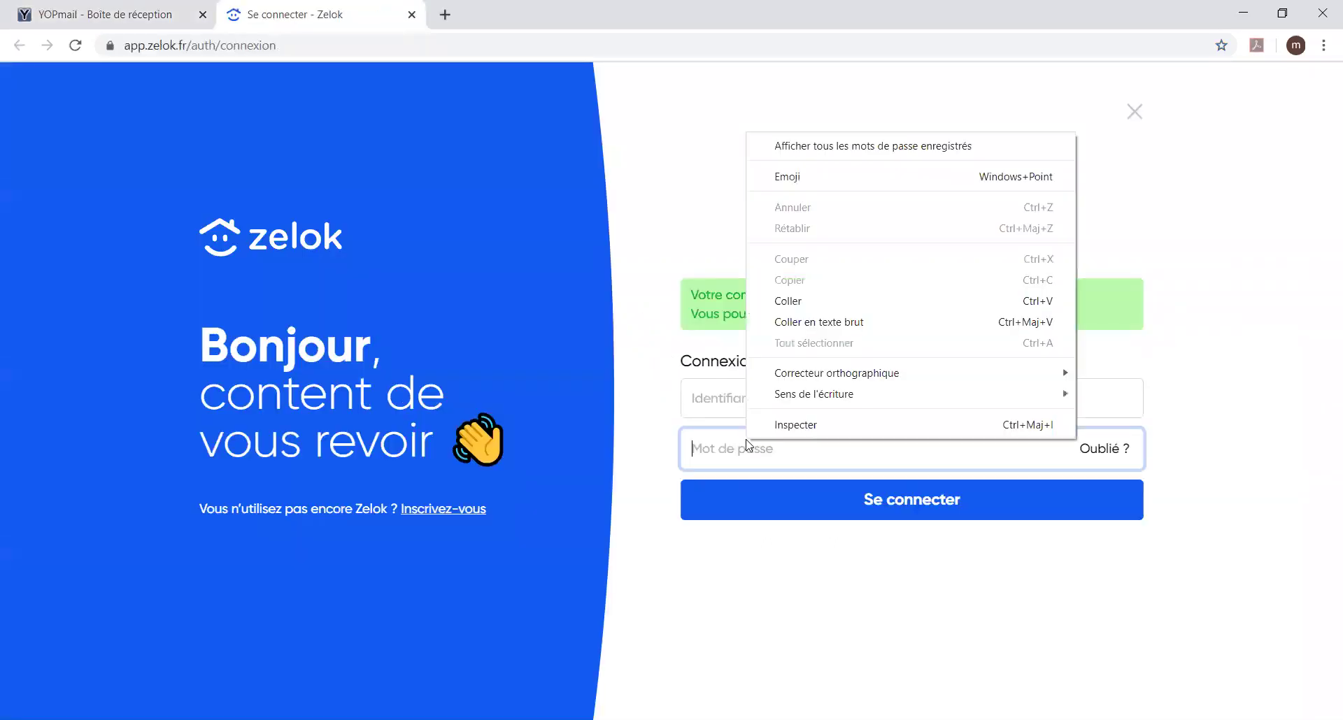
pyautogui.click(819, 307)
pyautogui.click(772, 397)
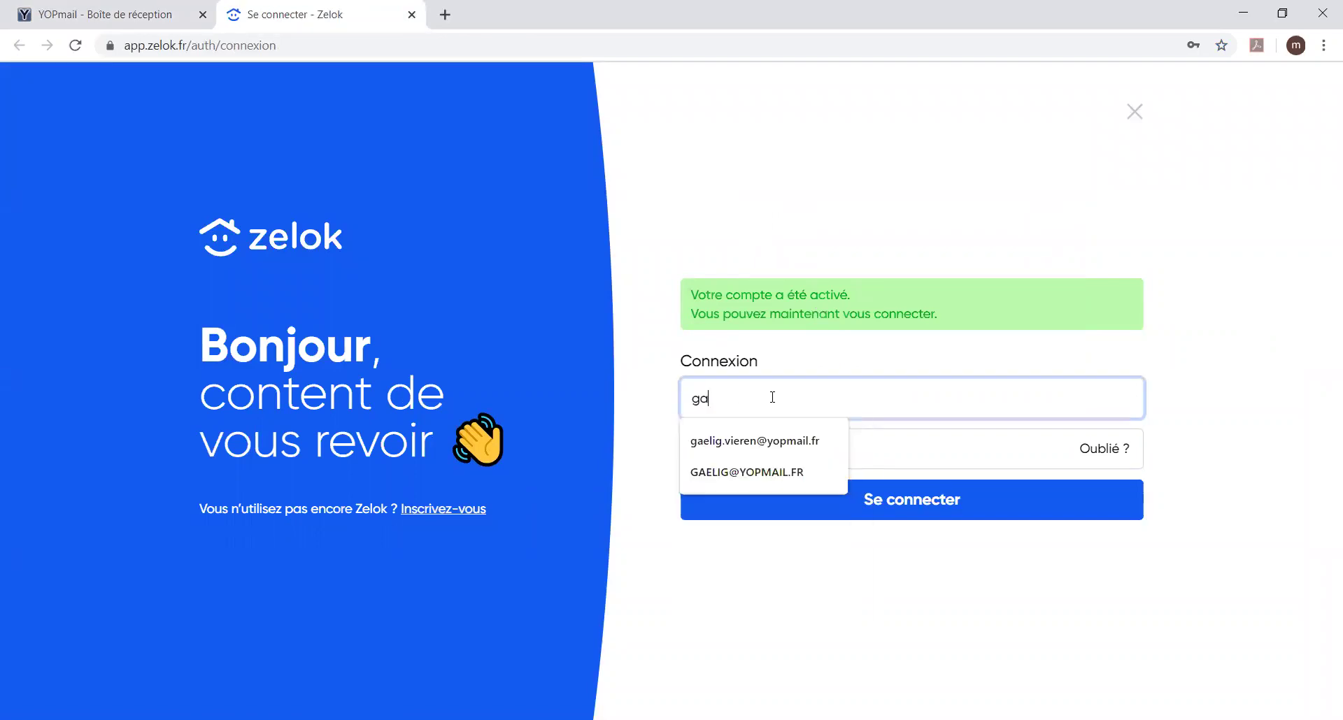
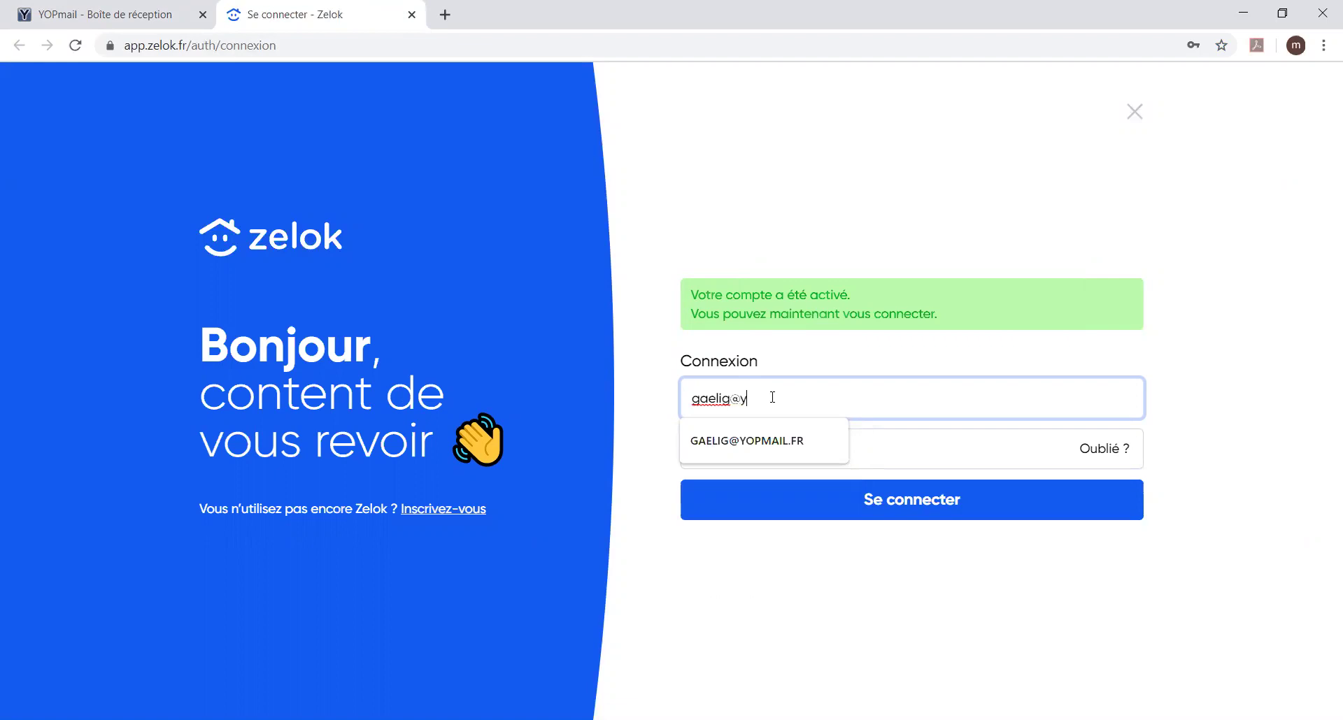
pyautogui.click(916, 501)
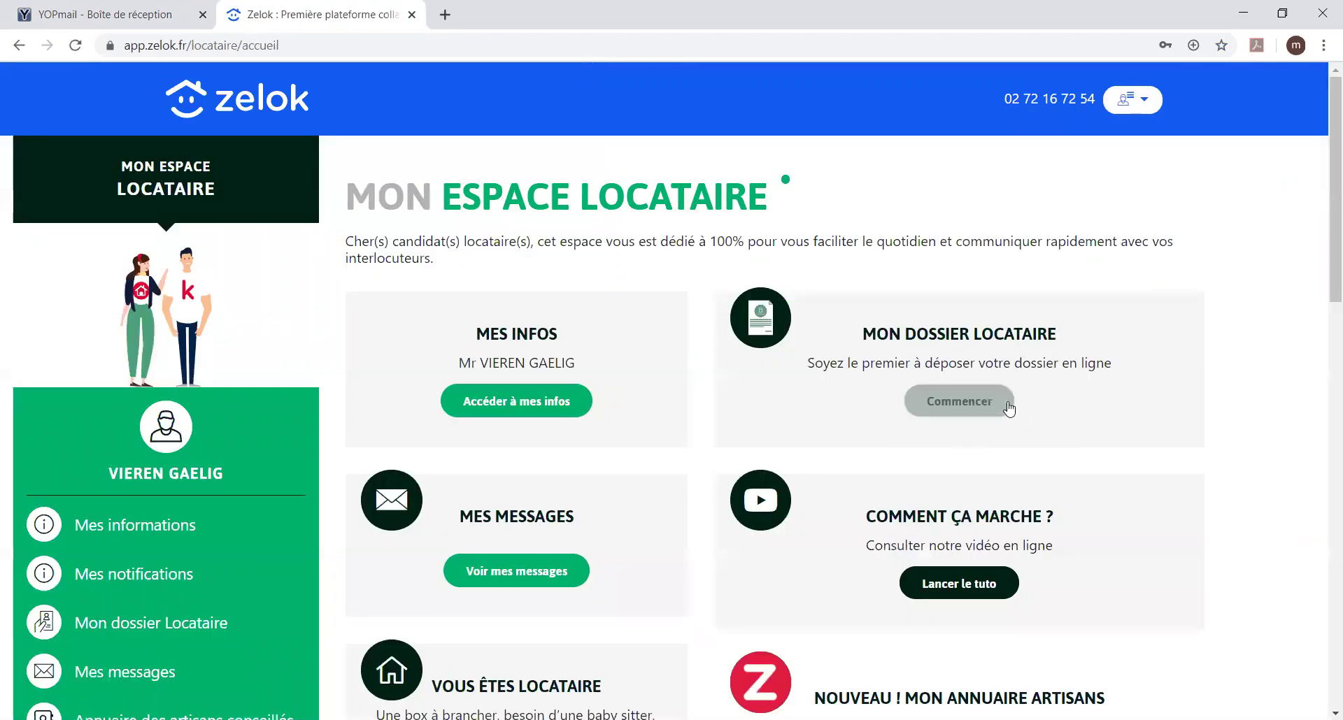
# Step: Save the Mes notifications preferences with email and internal messaging enabled
pyautogui.scroll(-2, 1070, 342)
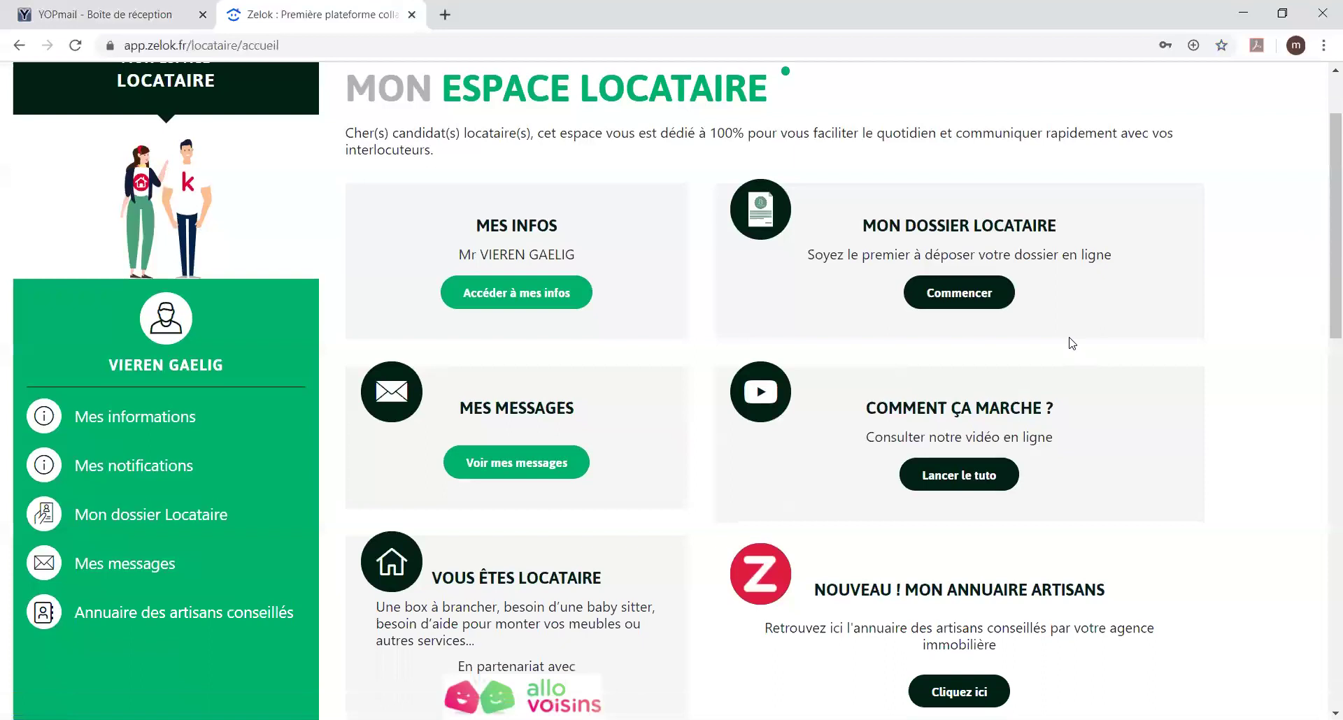
pyautogui.scroll(-1, 1072, 343)
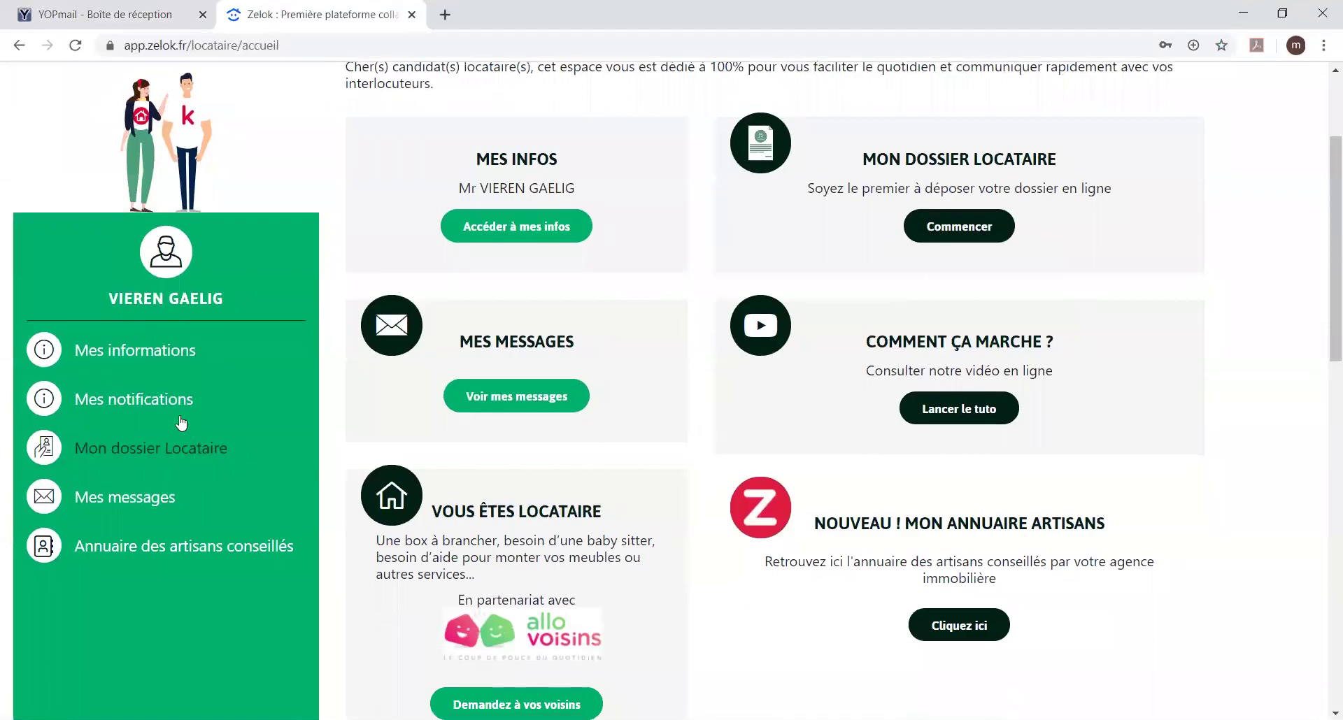
pyautogui.click(153, 404)
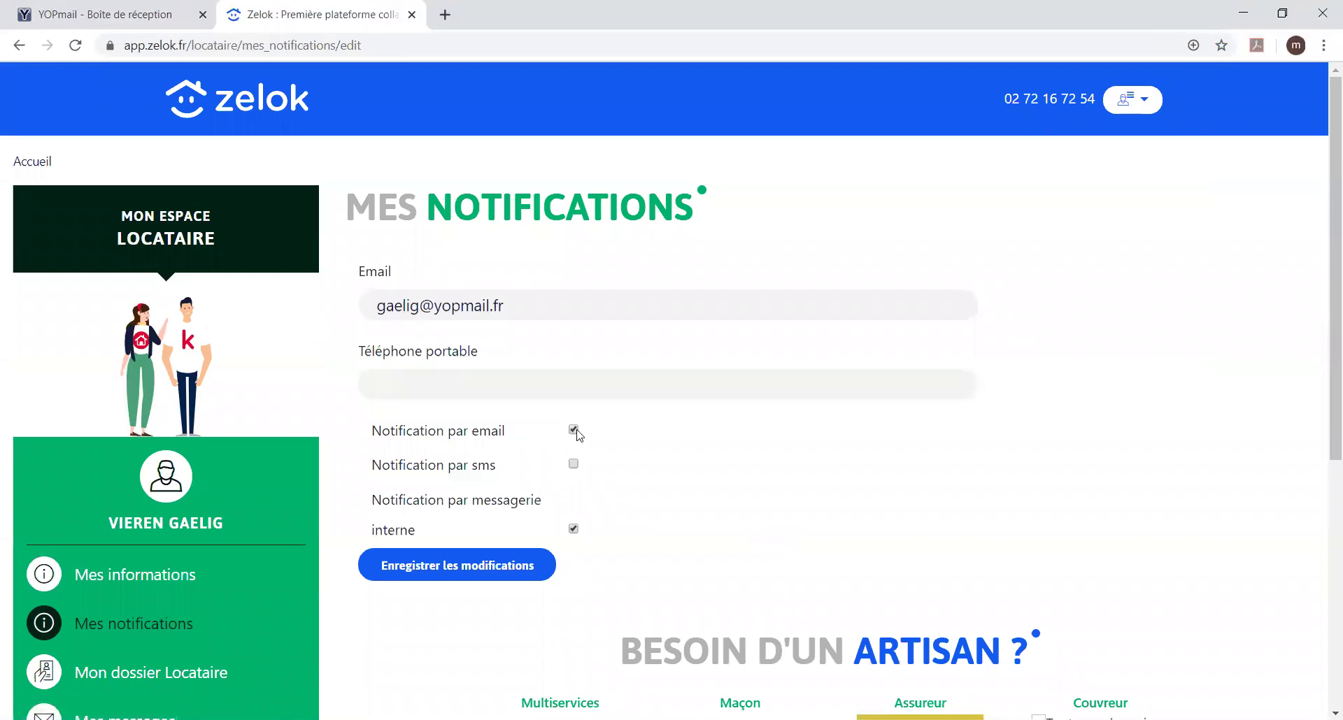
pyautogui.click(472, 571)
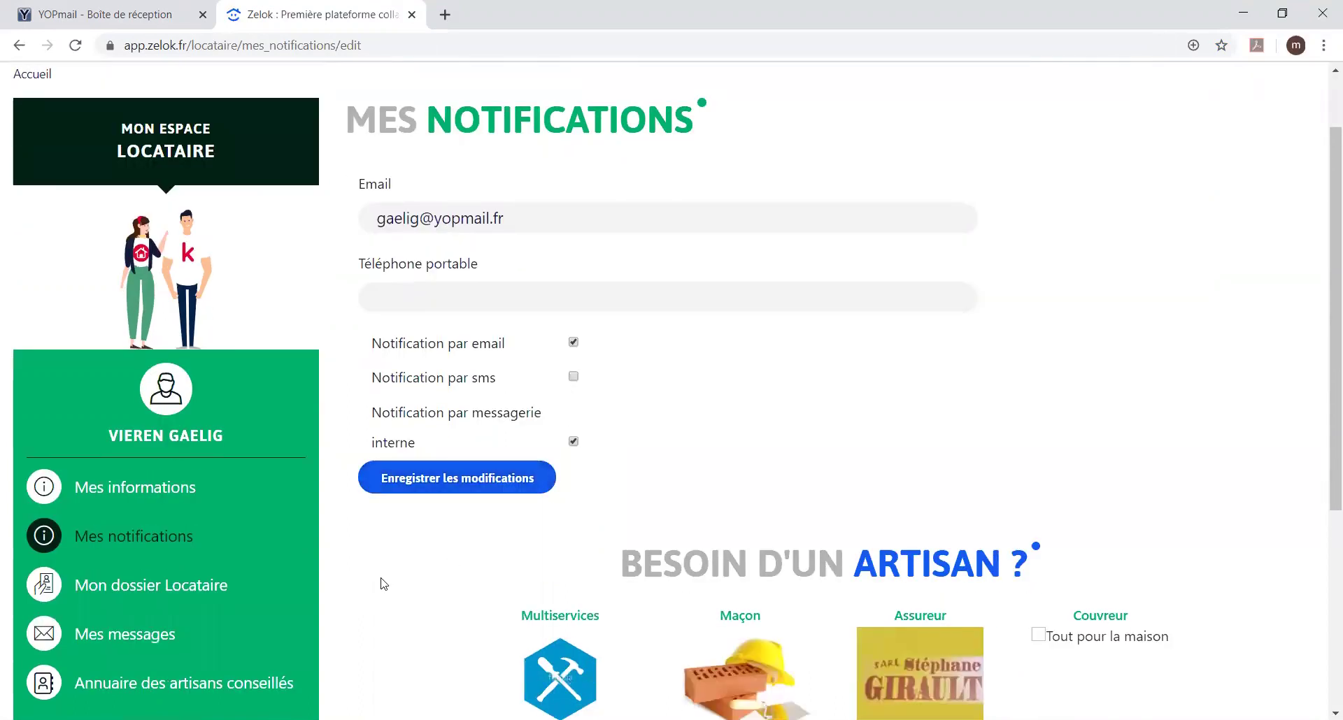
# Step: Expand Mon dossier Locataire and open the Dossier de candidature submission page
pyautogui.scroll(-3, 381, 581)
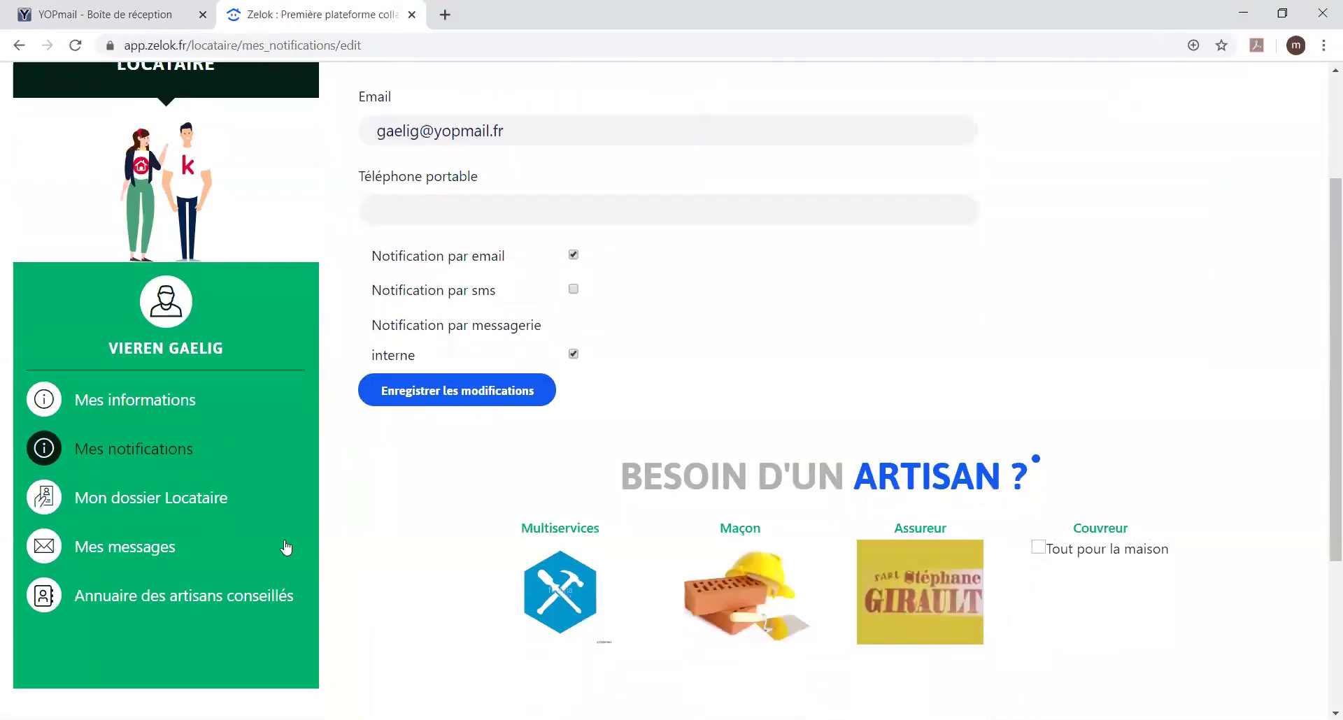
pyautogui.click(166, 504)
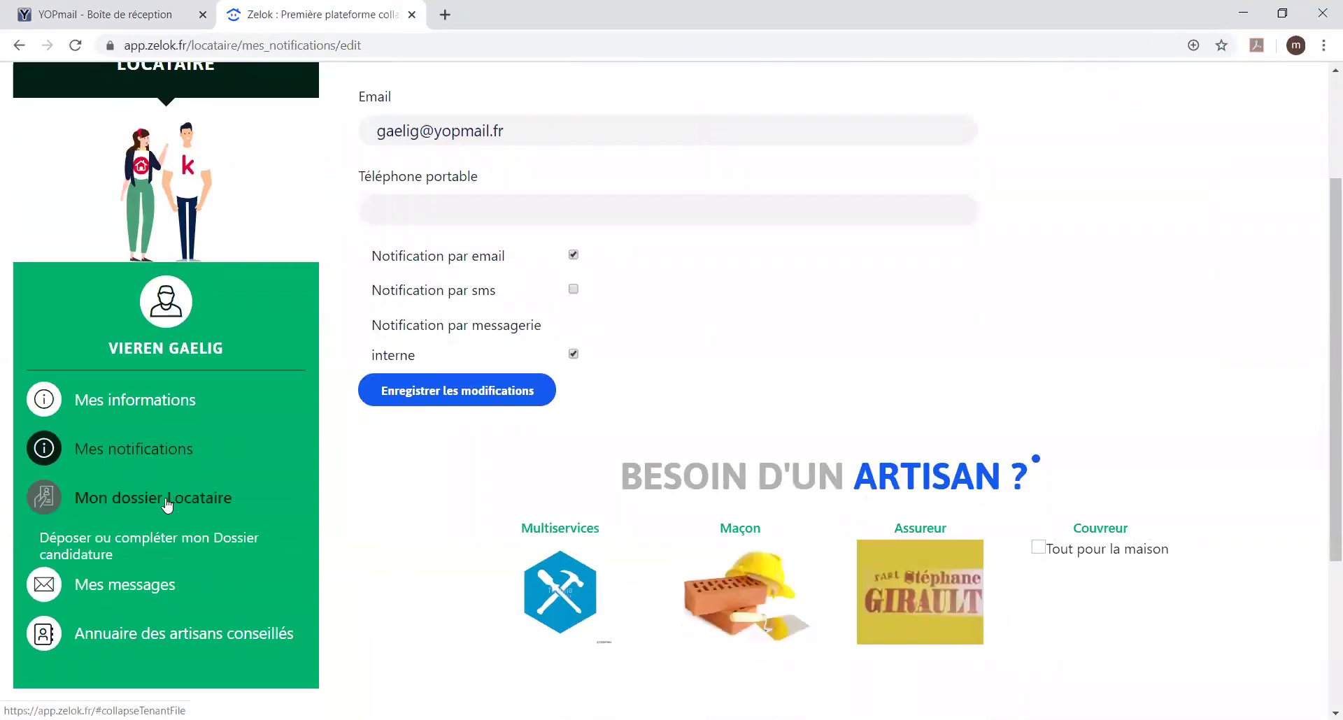
pyautogui.click(153, 545)
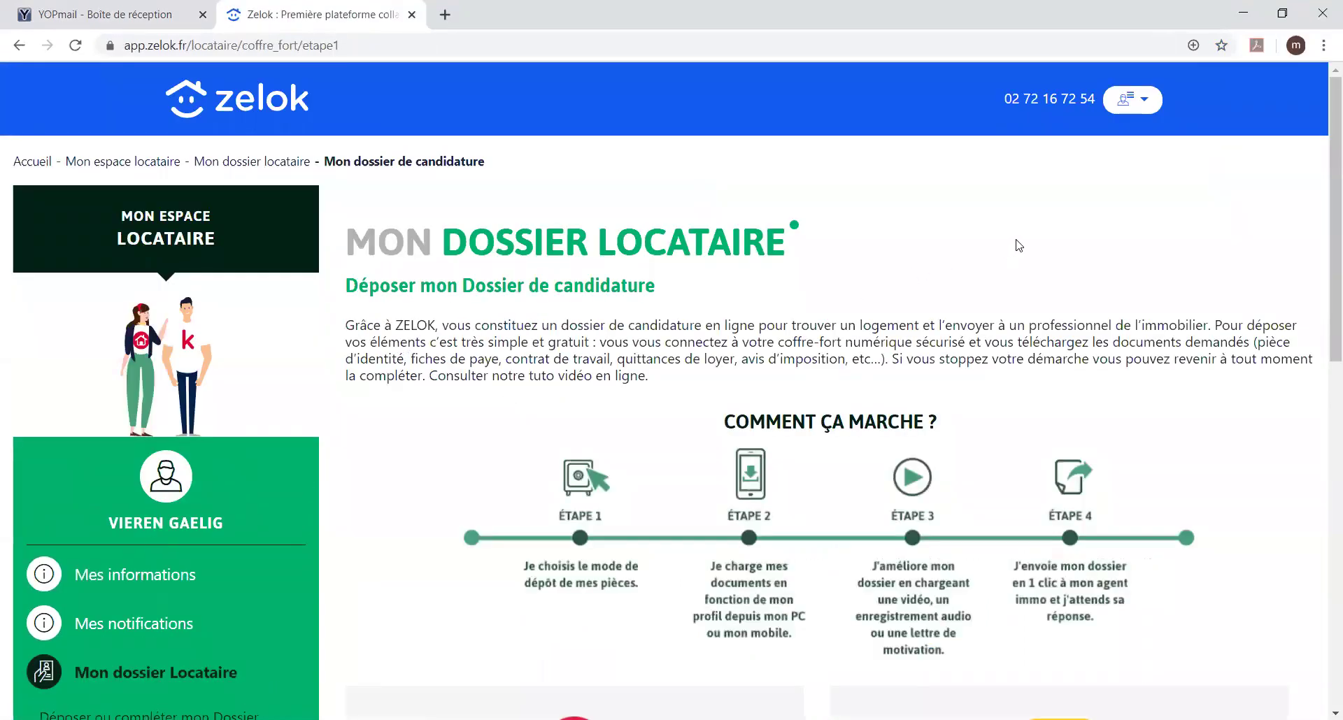
# Step: Choose the free ZELOK online deposit to open step 1, 'Dites nous qui vous êtes ?'
pyautogui.scroll(-4, 1019, 244)
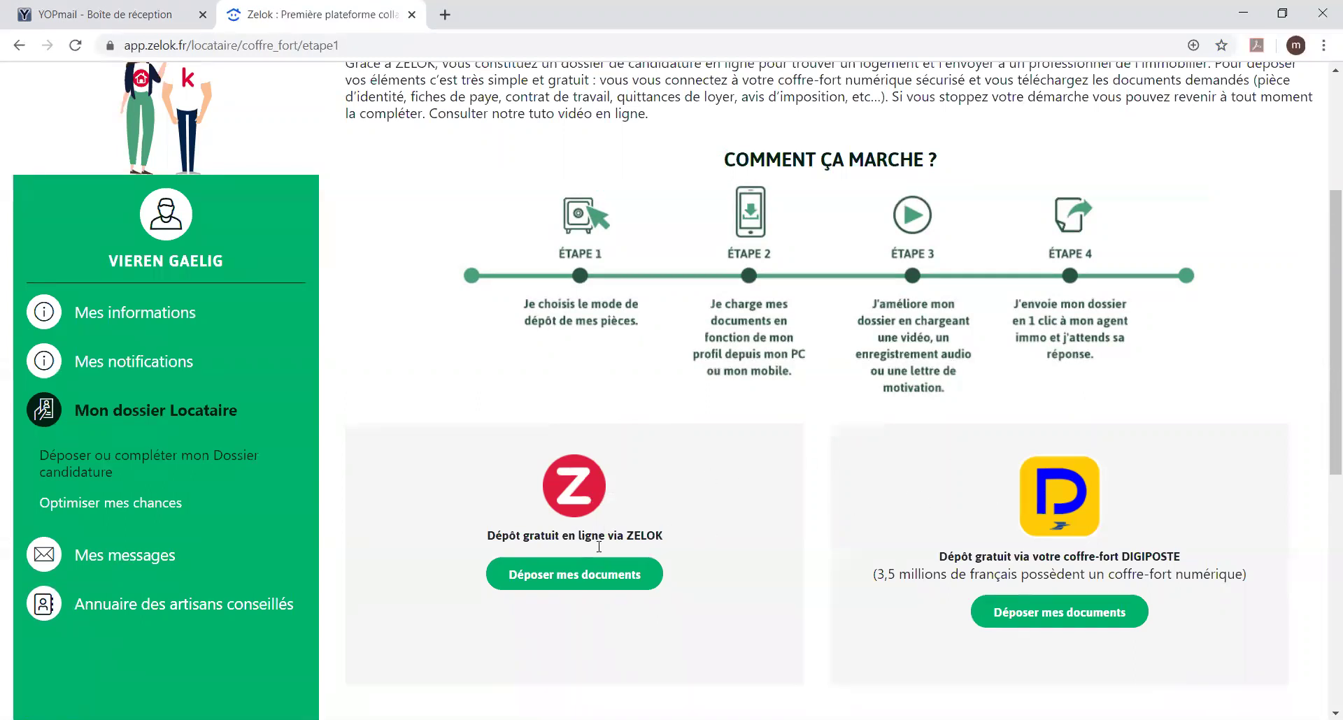
pyautogui.click(593, 577)
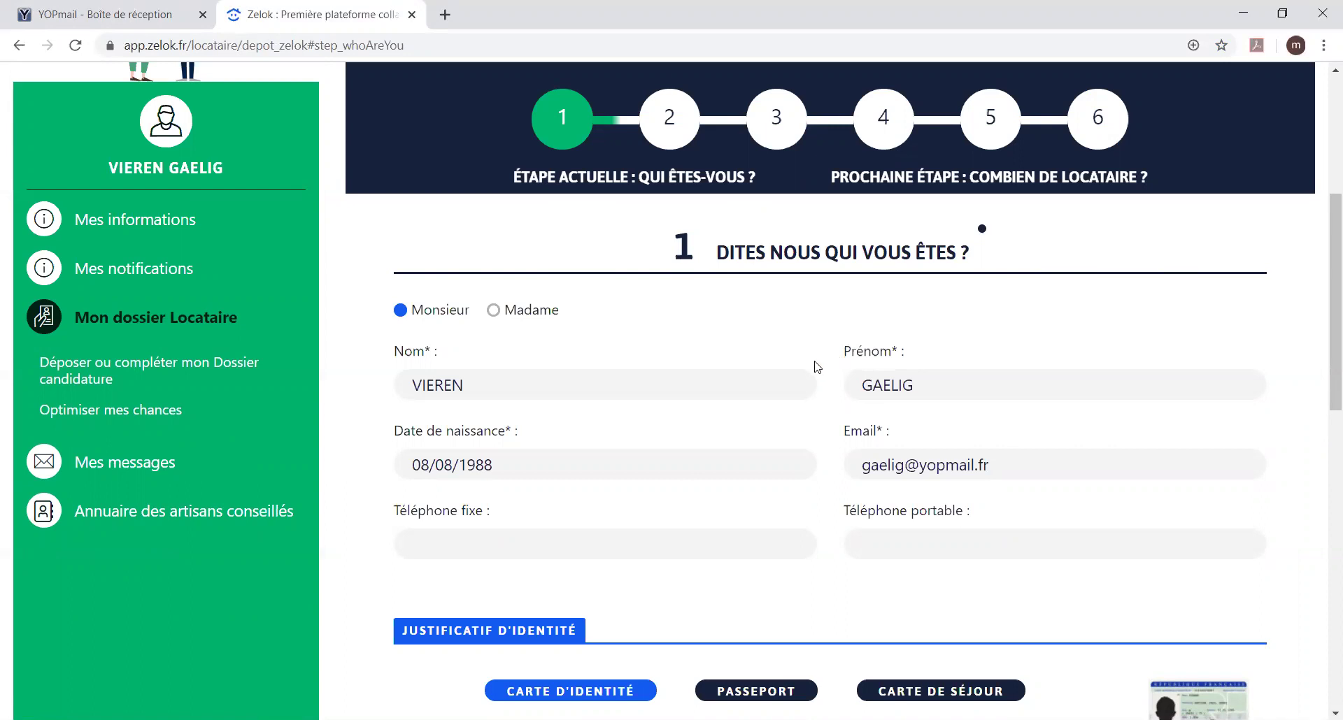
# Step: Attach the carte-d-identite image from the identité folder as the ID card front
pyautogui.scroll(-4, 815, 365)
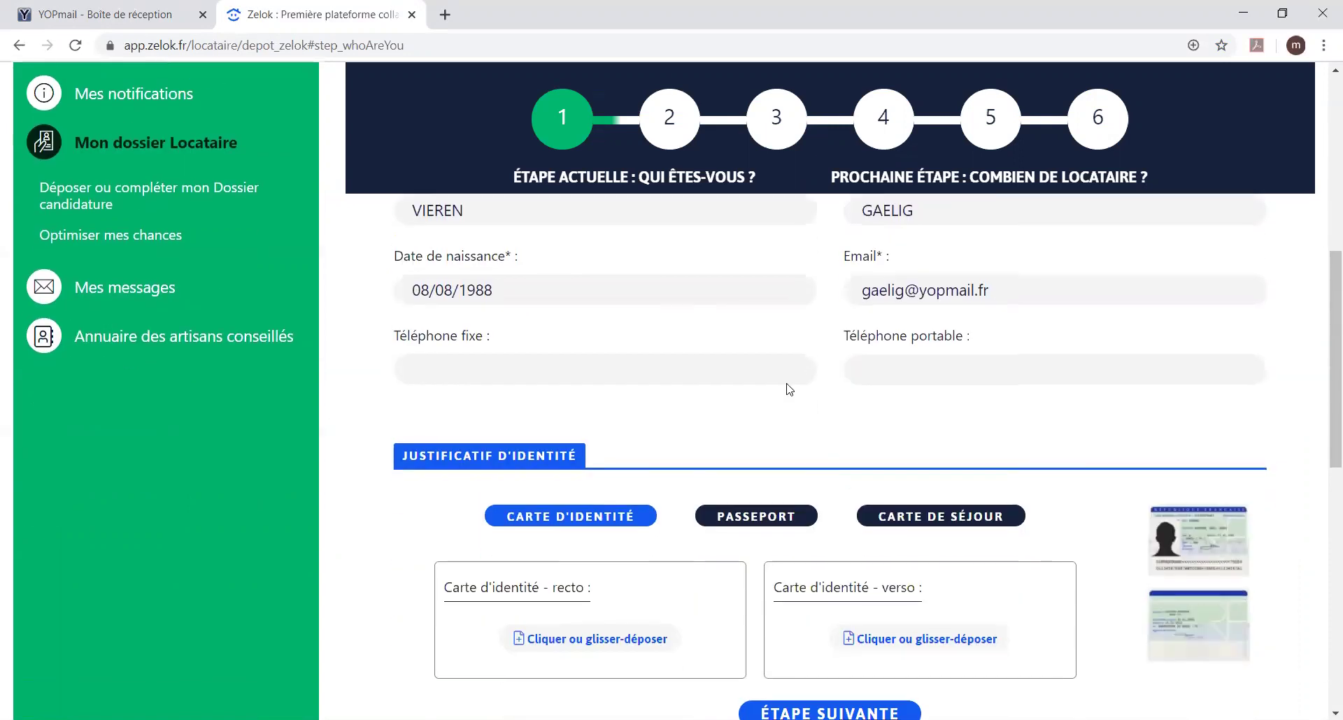
pyautogui.click(582, 558)
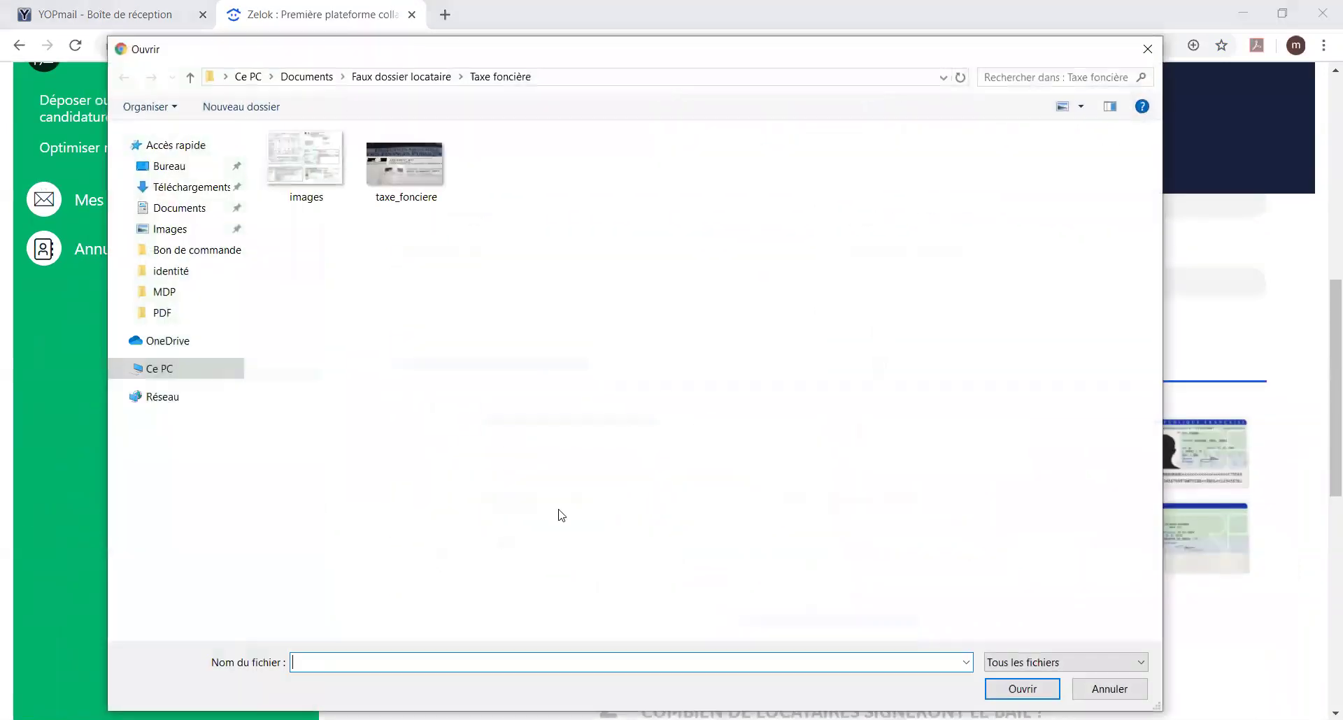
pyautogui.click(392, 77)
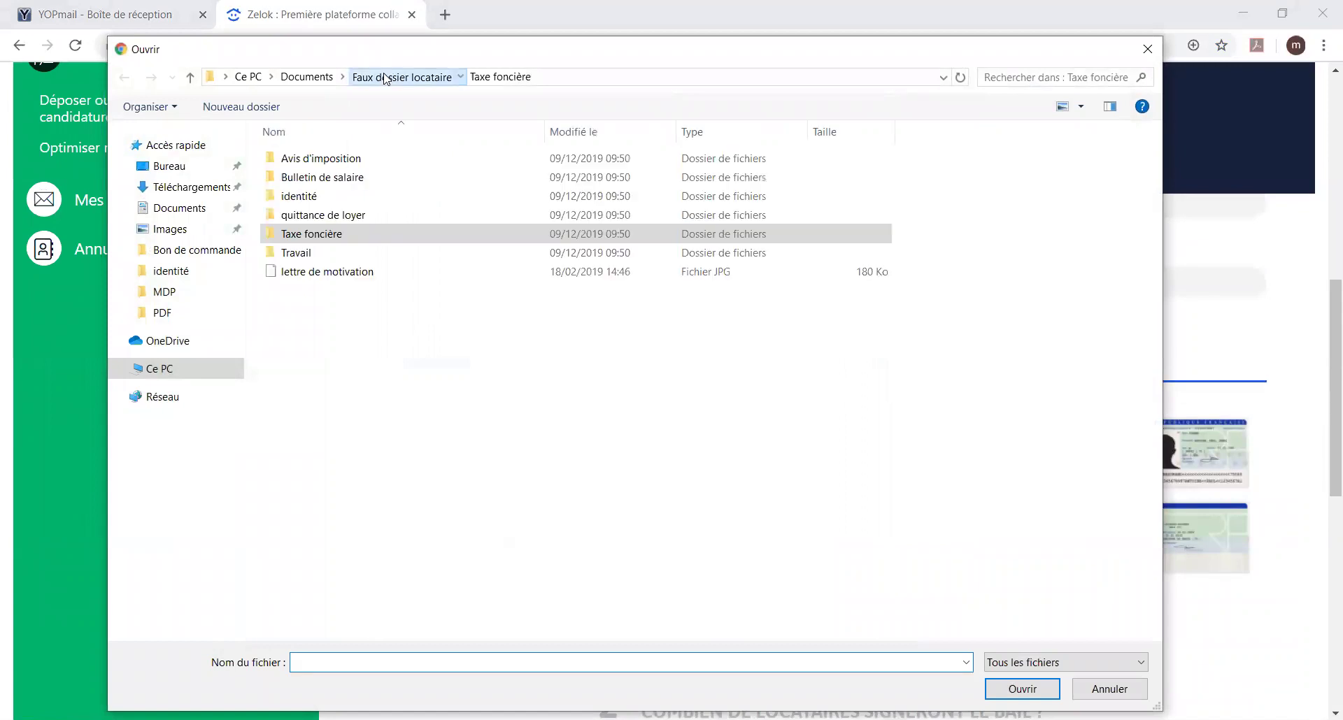
pyautogui.doubleClick(312, 198)
pyautogui.click(410, 172)
pyautogui.doubleClick(413, 168)
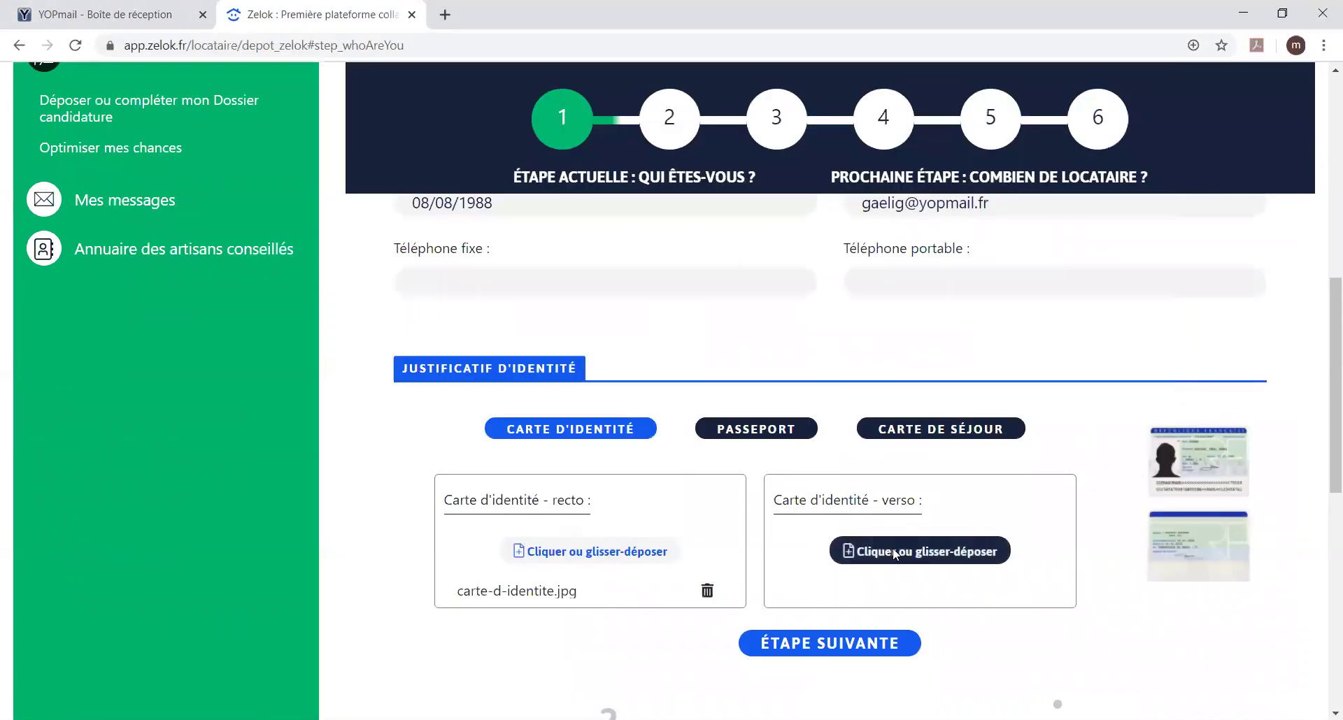
# Step: Attach the carte identité Verso image as the ID card back and advance to step 2
pyautogui.click(894, 552)
pyautogui.click(302, 175)
pyautogui.press('Return')
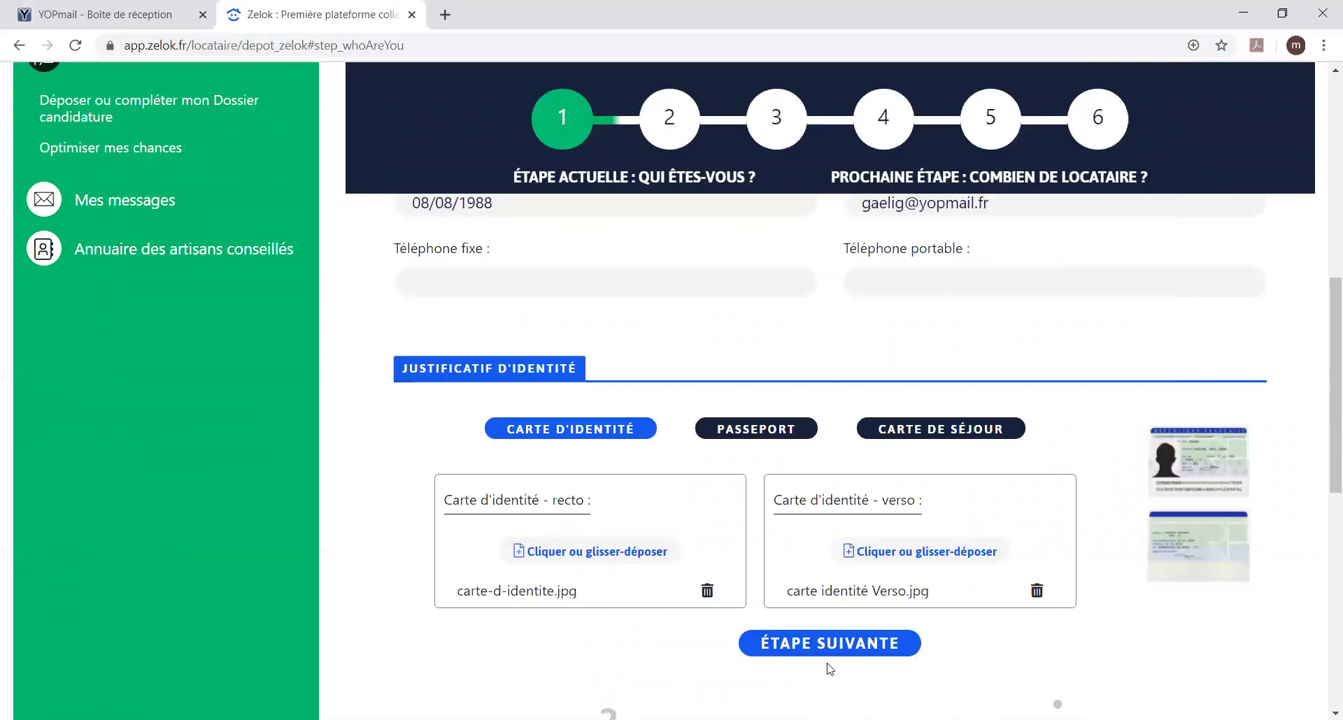
pyautogui.scroll(-1, 829, 670)
pyautogui.click(838, 563)
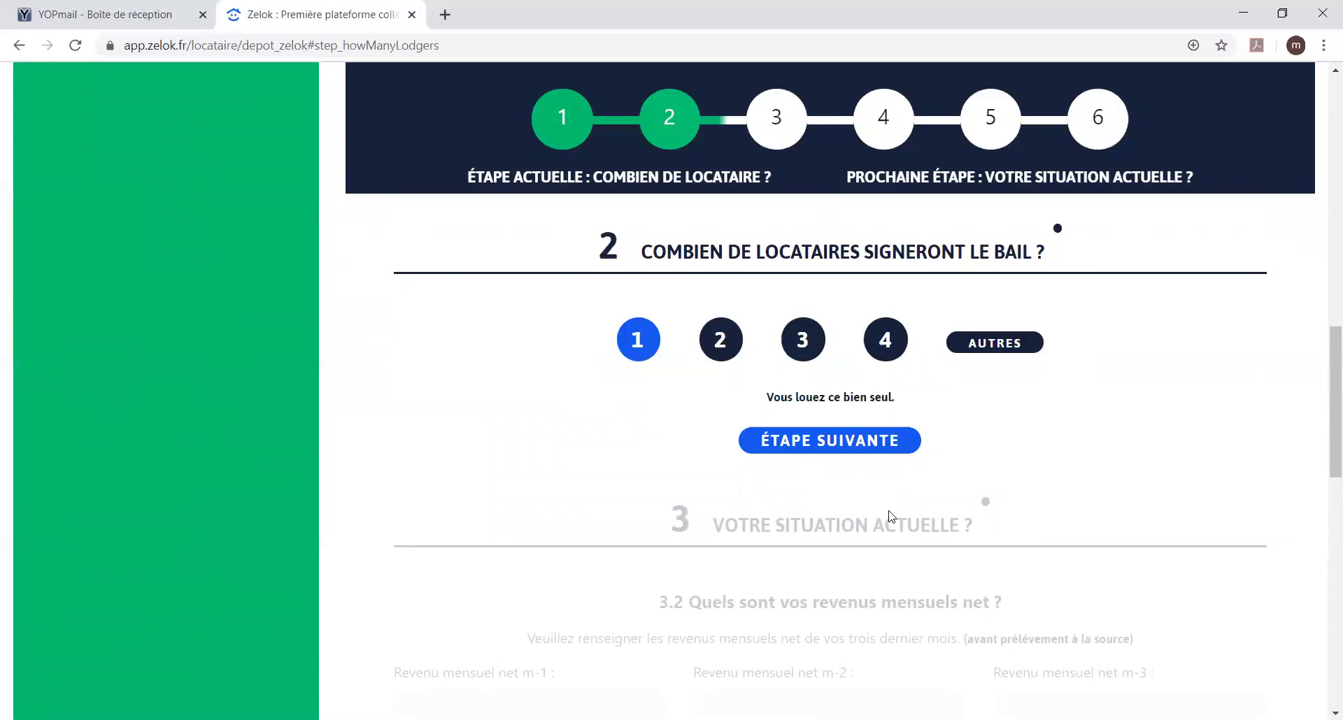
# Step: Keep 1 tenant signing the lease and continue to step 3, Votre situation actuelle
pyautogui.scroll(2, 890, 517)
pyautogui.scroll(-1, 886, 512)
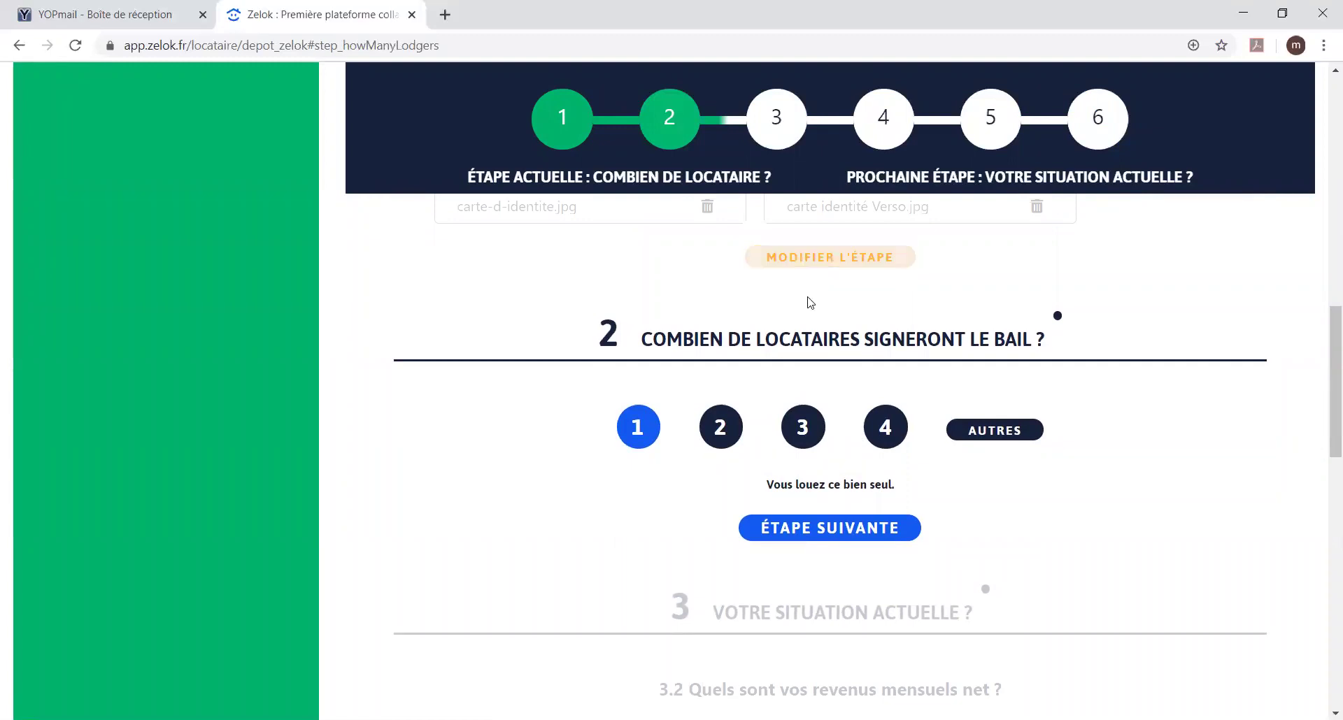
pyautogui.scroll(-1, 808, 322)
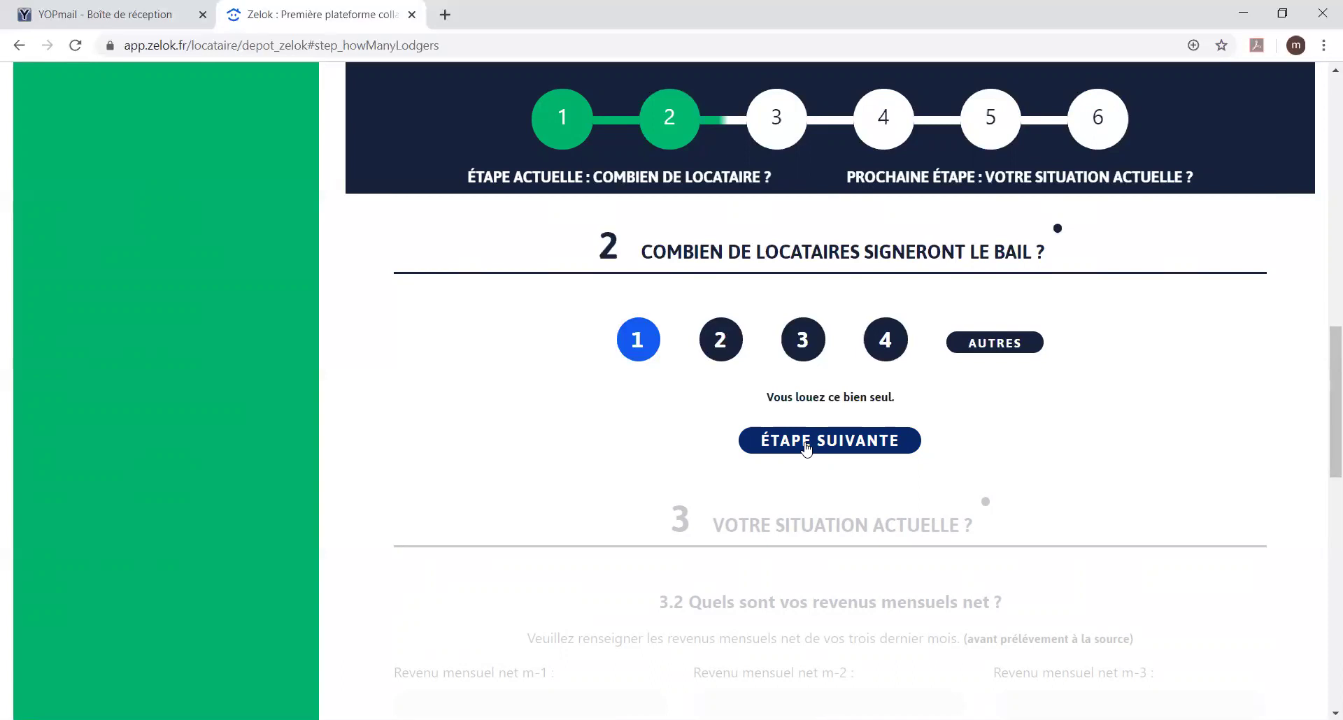
pyautogui.click(806, 447)
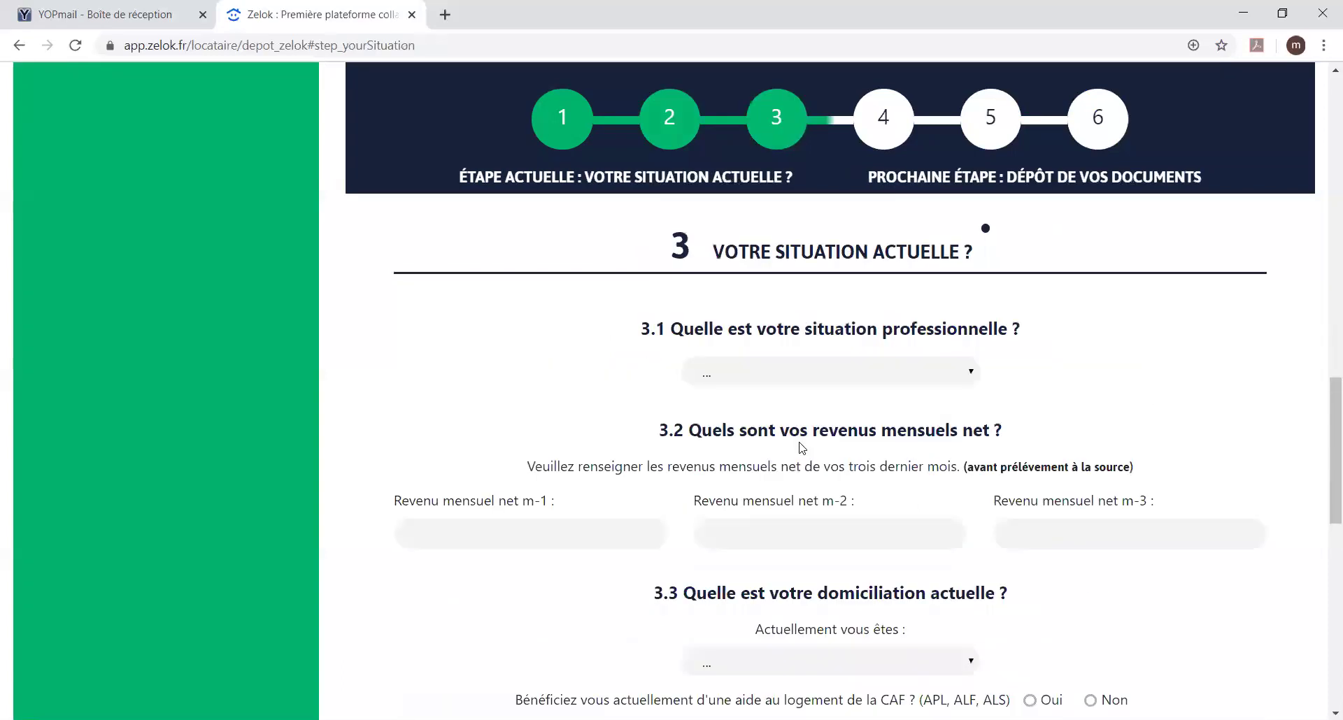
# Step: Set the professional situation to Salarié(e) and the monthly net incomes to 1200
pyautogui.click(751, 381)
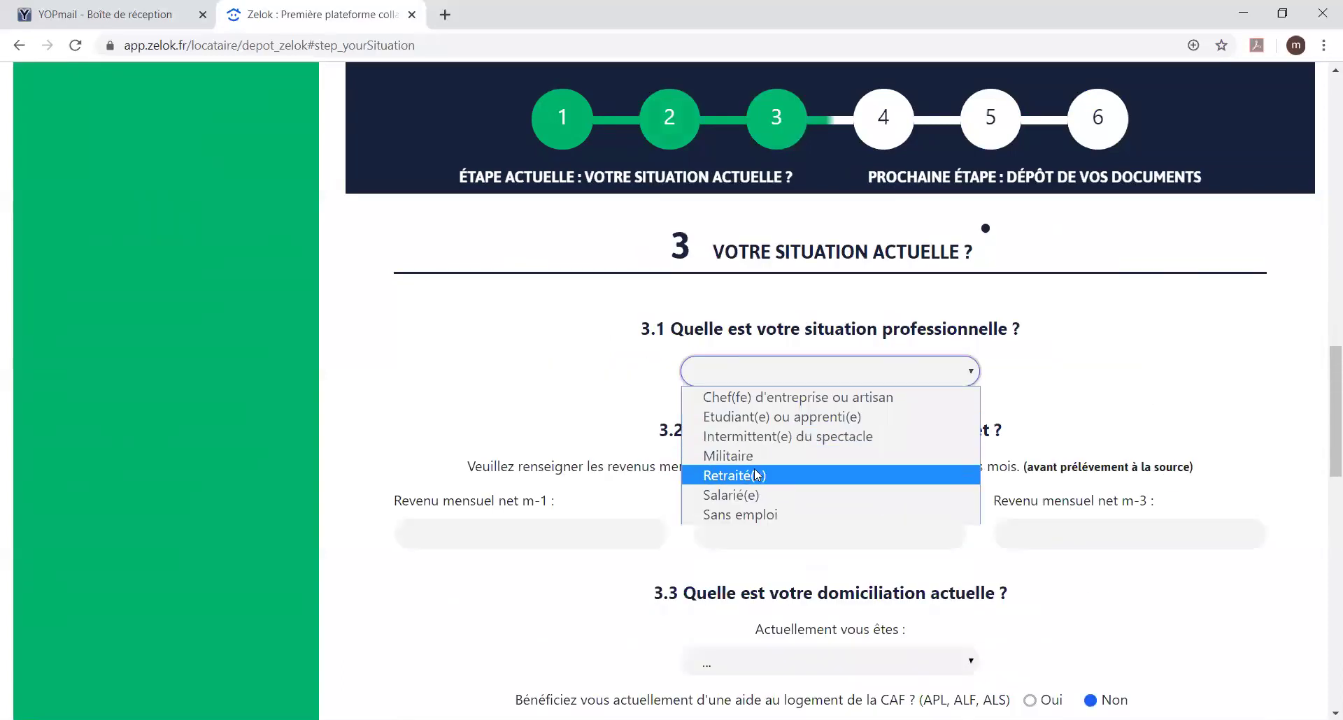
pyautogui.click(753, 495)
pyautogui.click(539, 576)
pyautogui.write('1')
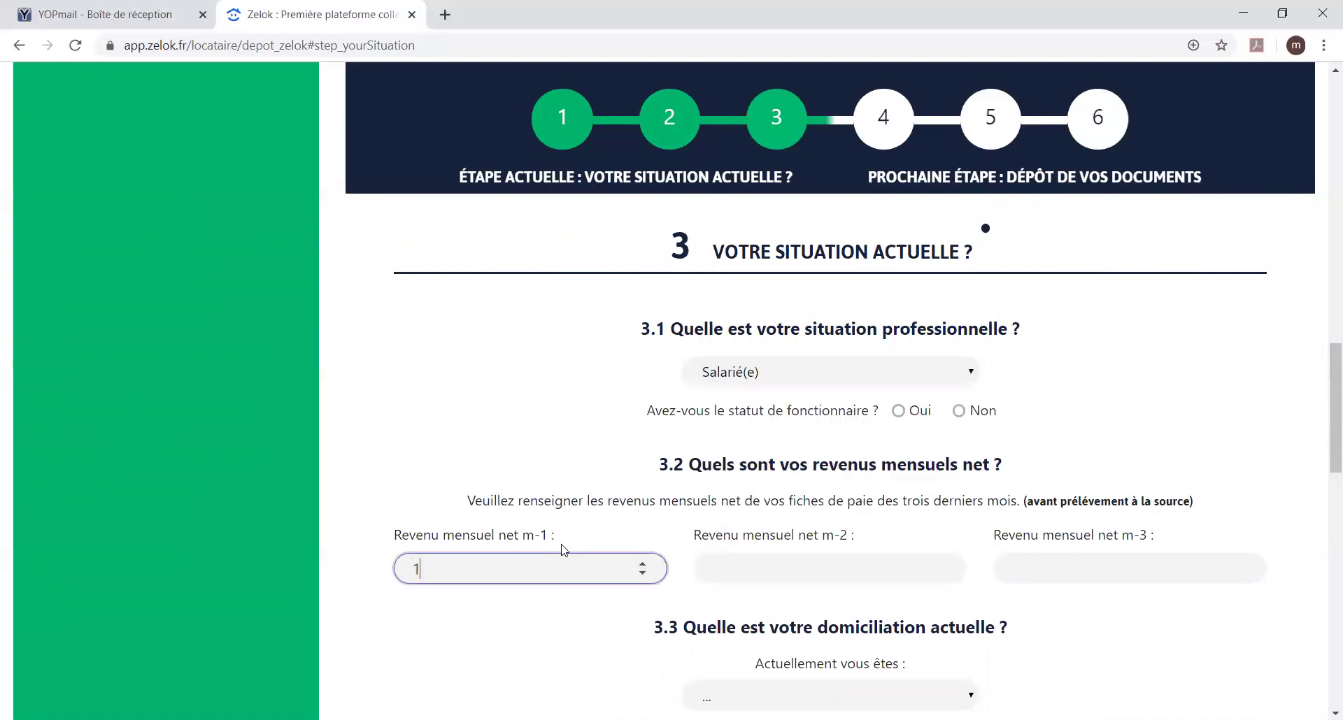
pyautogui.write('200')
pyautogui.click(741, 561)
pyautogui.write('1200')
pyautogui.click(1088, 577)
pyautogui.write('1200')
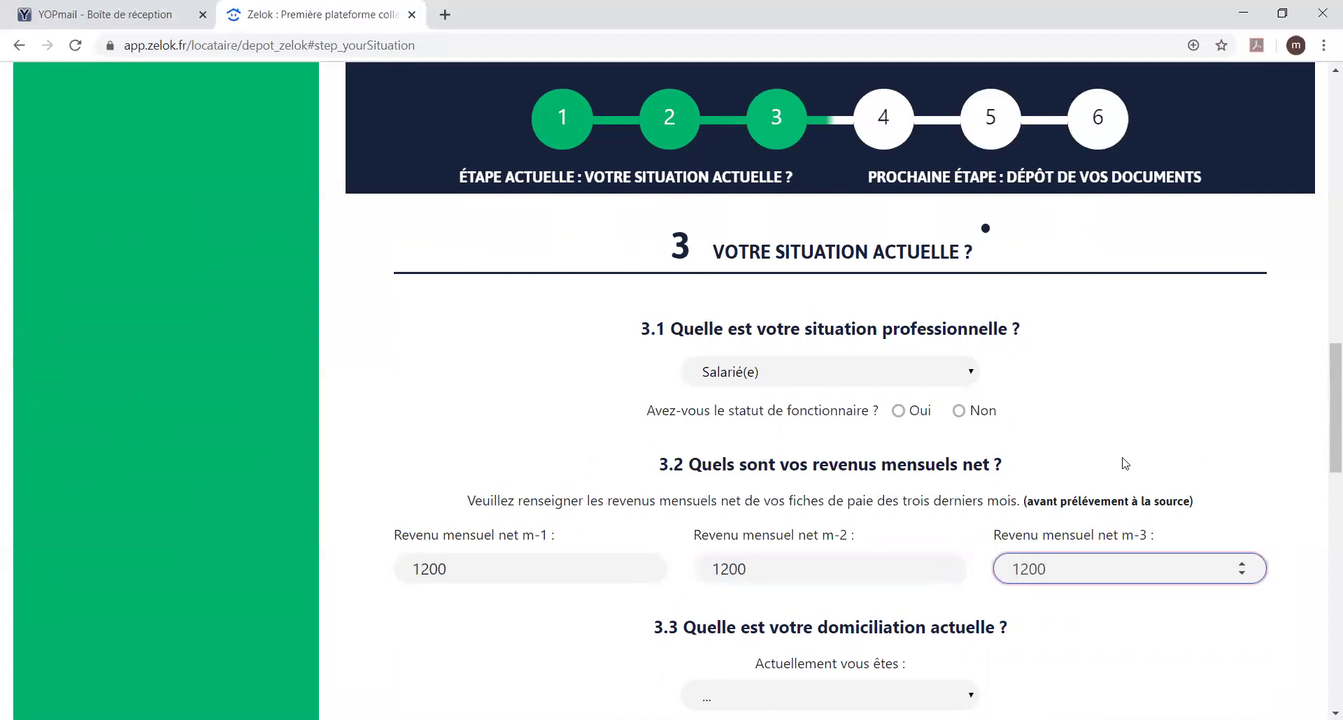
# Step: Set current housing to Propriétaire and the n-1 reference fiscal income to 16000
pyautogui.scroll(-1, 1123, 464)
pyautogui.click(945, 526)
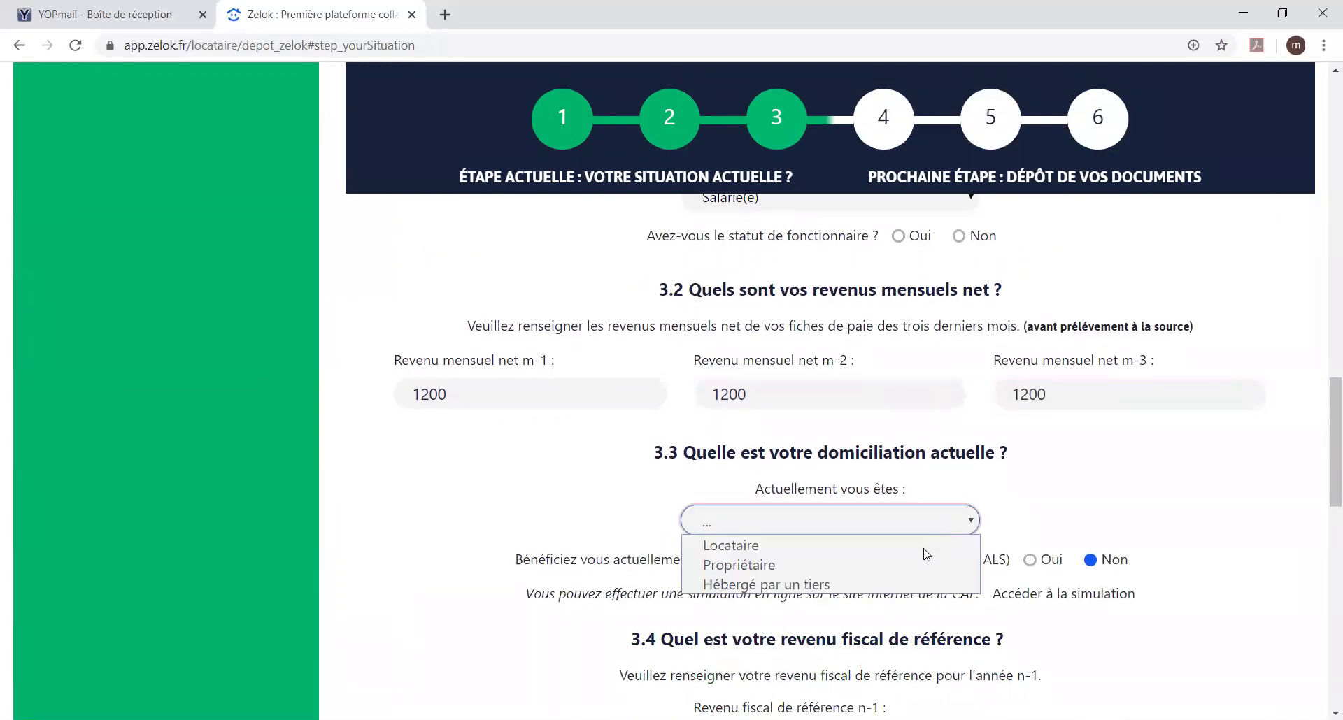
pyautogui.click(913, 563)
pyautogui.click(1118, 495)
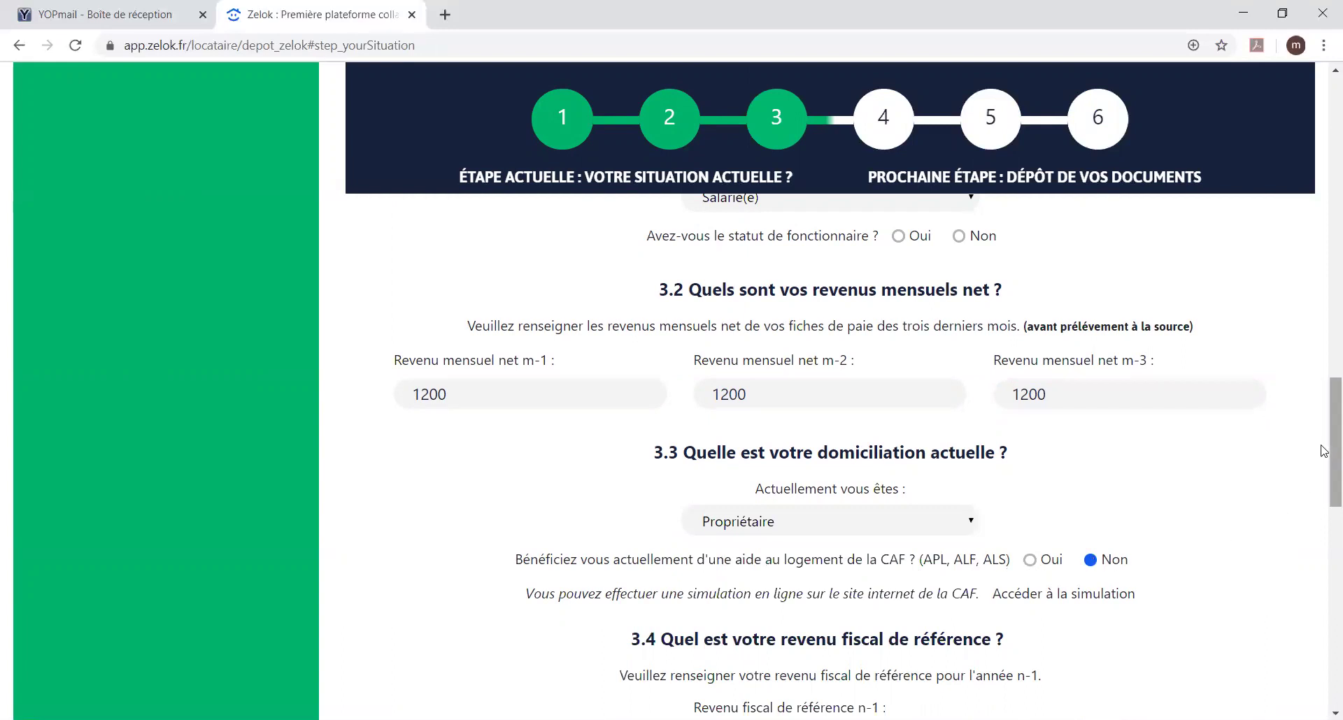
pyautogui.scroll(-1, 1323, 453)
pyautogui.scroll(-3, 1203, 501)
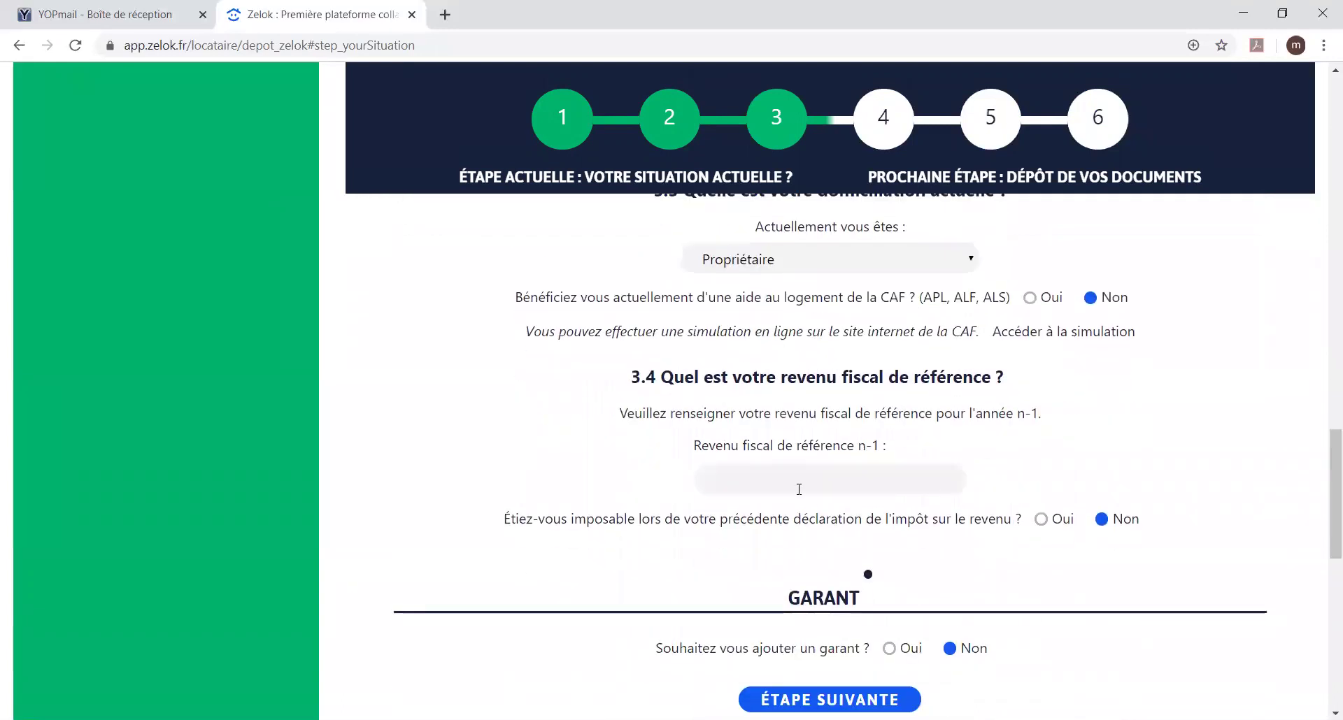
pyautogui.click(792, 482)
pyautogui.write('1')
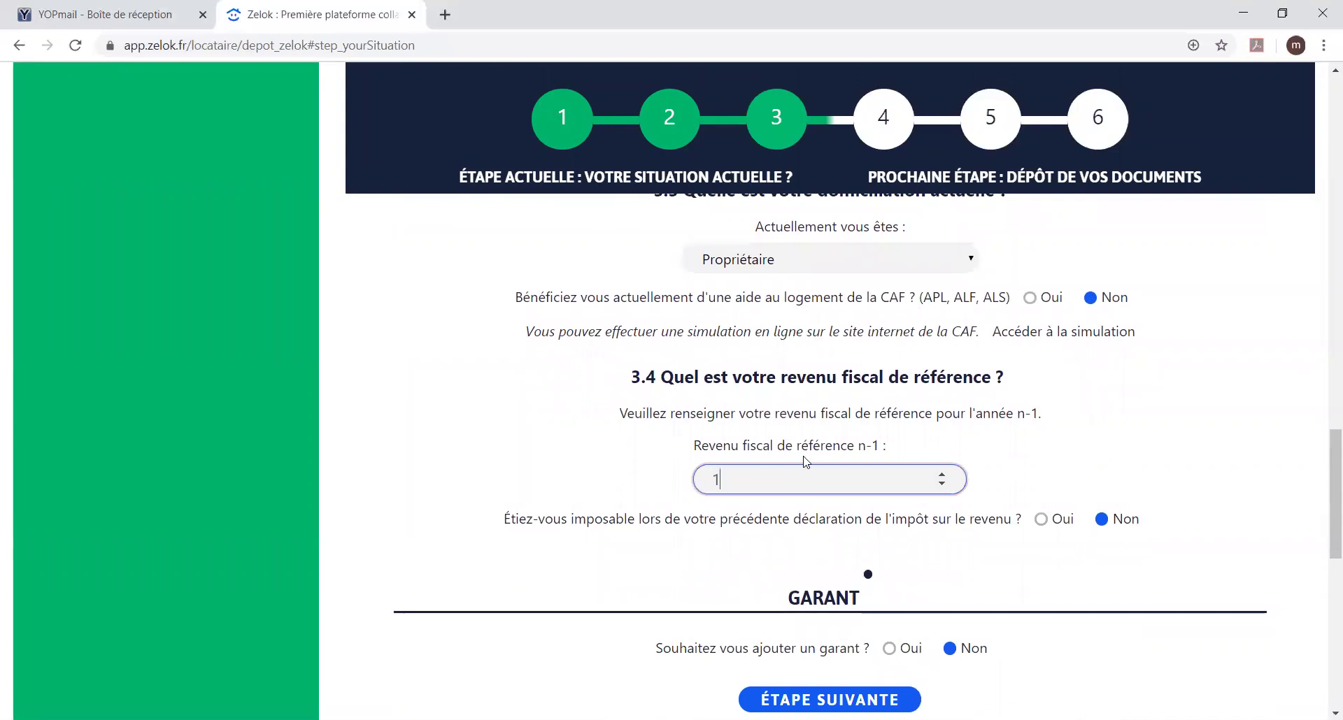
pyautogui.write('6000')
pyautogui.scroll(-1, 908, 468)
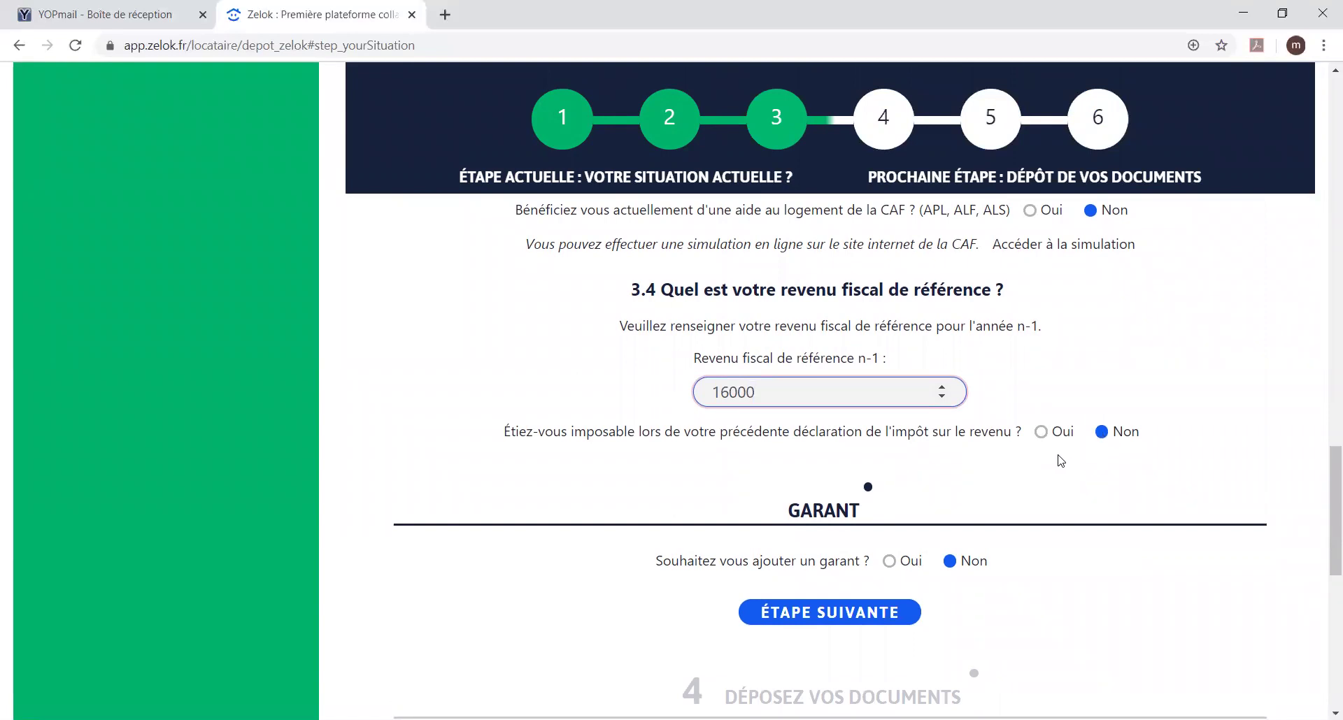
pyautogui.scroll(-2, 1057, 462)
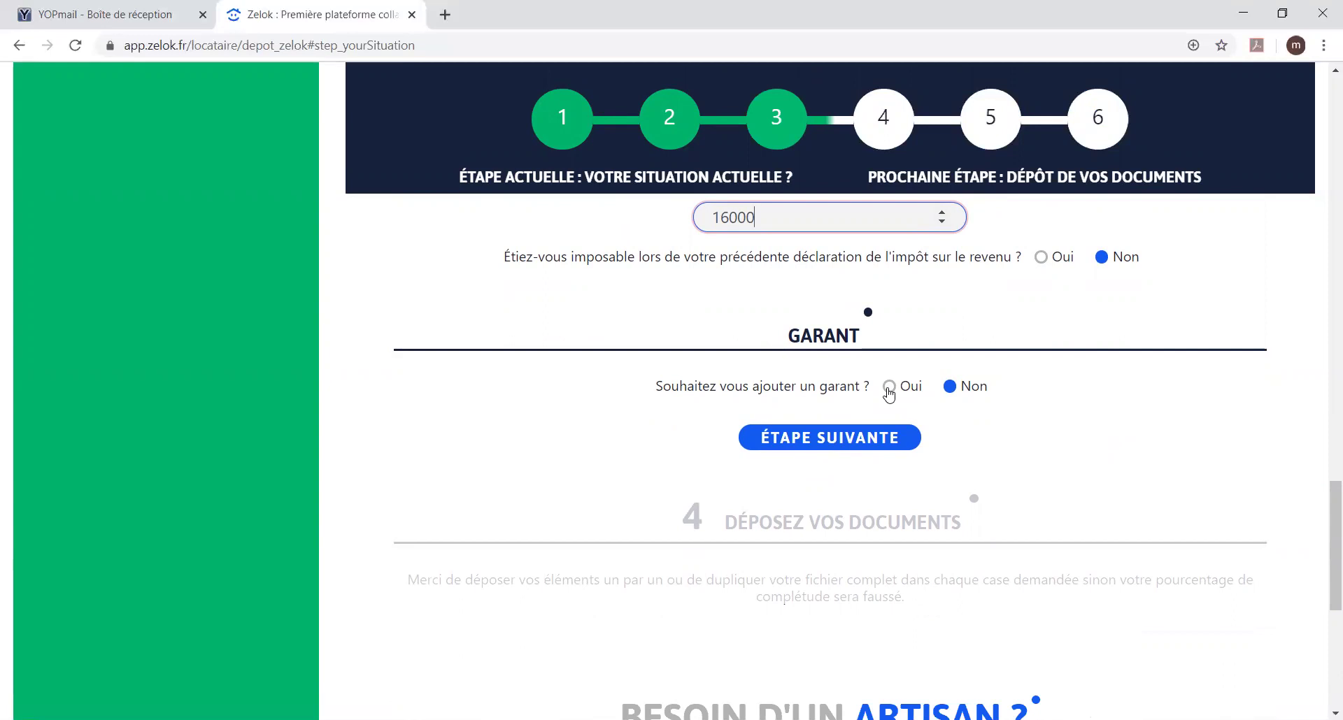
# Step: Answer Non to the fonctionnaire question and continue to step 4, Déposez vos documents
pyautogui.click(849, 435)
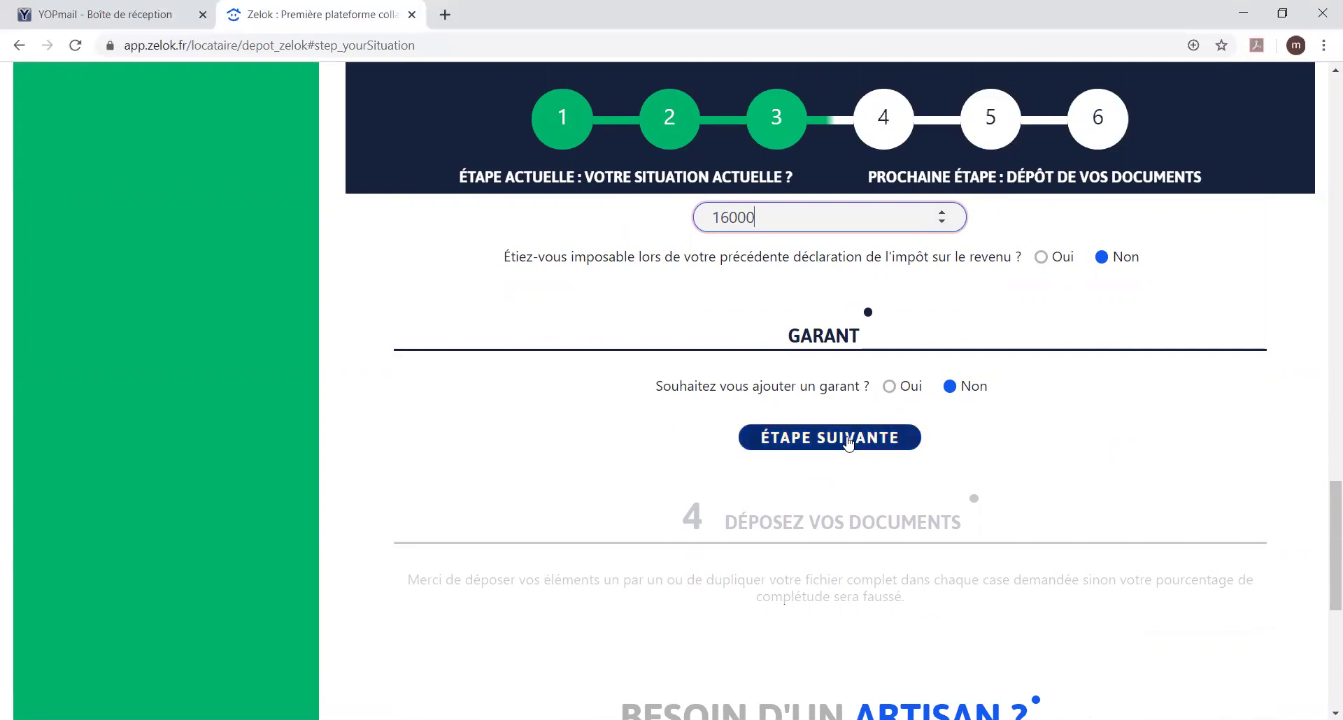
pyautogui.scroll(-5, 848, 436)
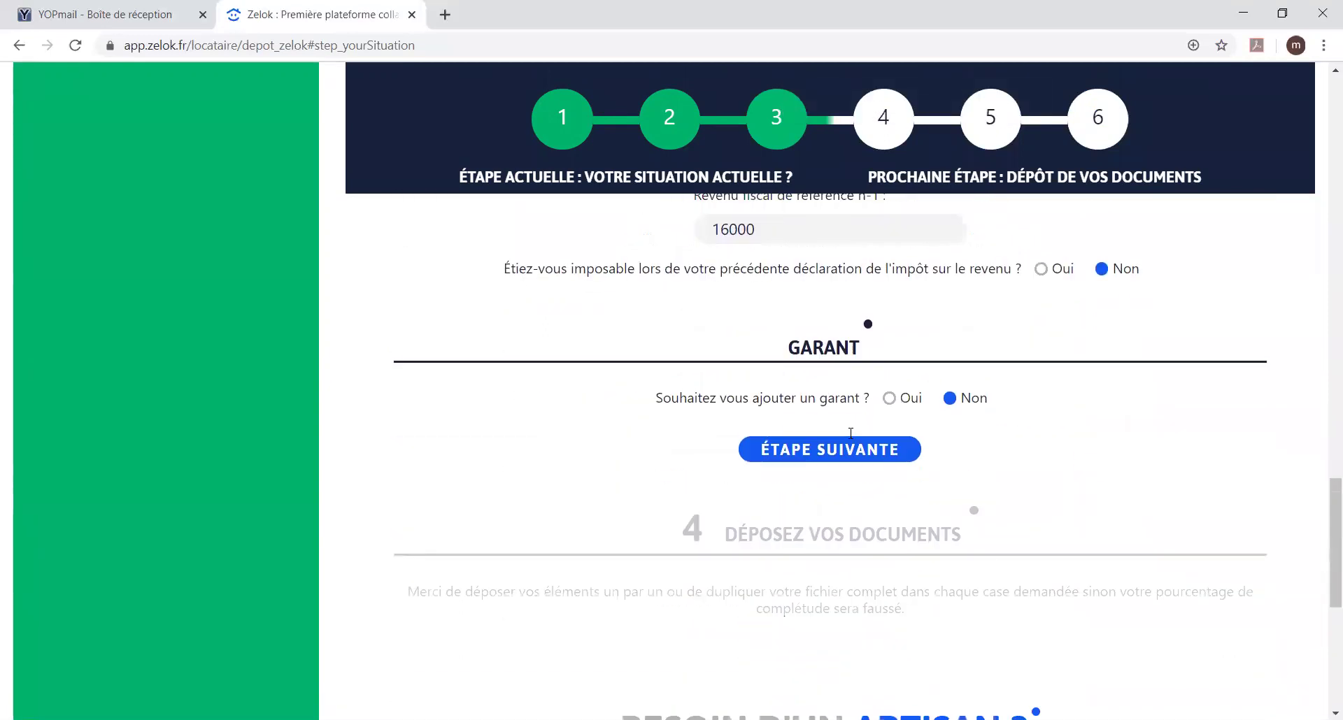
pyautogui.click(851, 448)
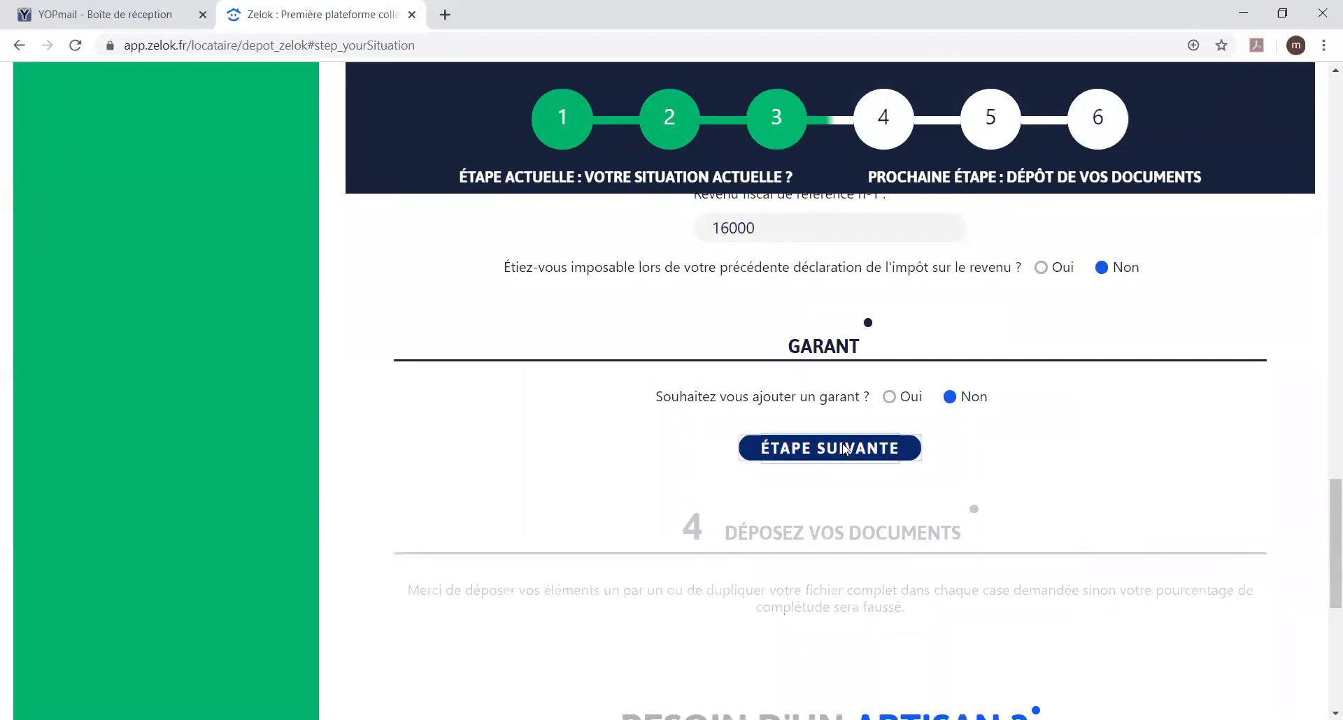
pyautogui.scroll(-3, 848, 438)
pyautogui.scroll(6, 853, 428)
pyautogui.scroll(3, 851, 426)
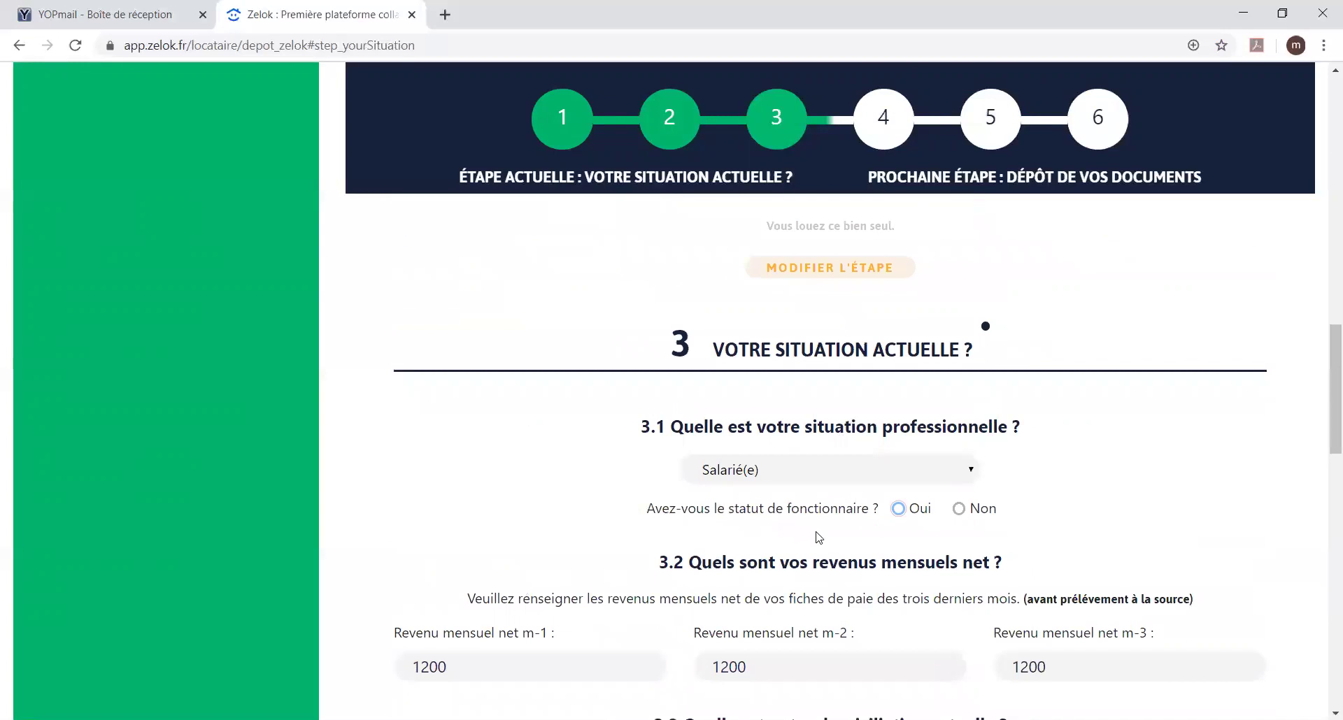
pyautogui.moveTo(960, 511); pyautogui.dragTo(975, 511)
pyautogui.scroll(-4, 960, 490)
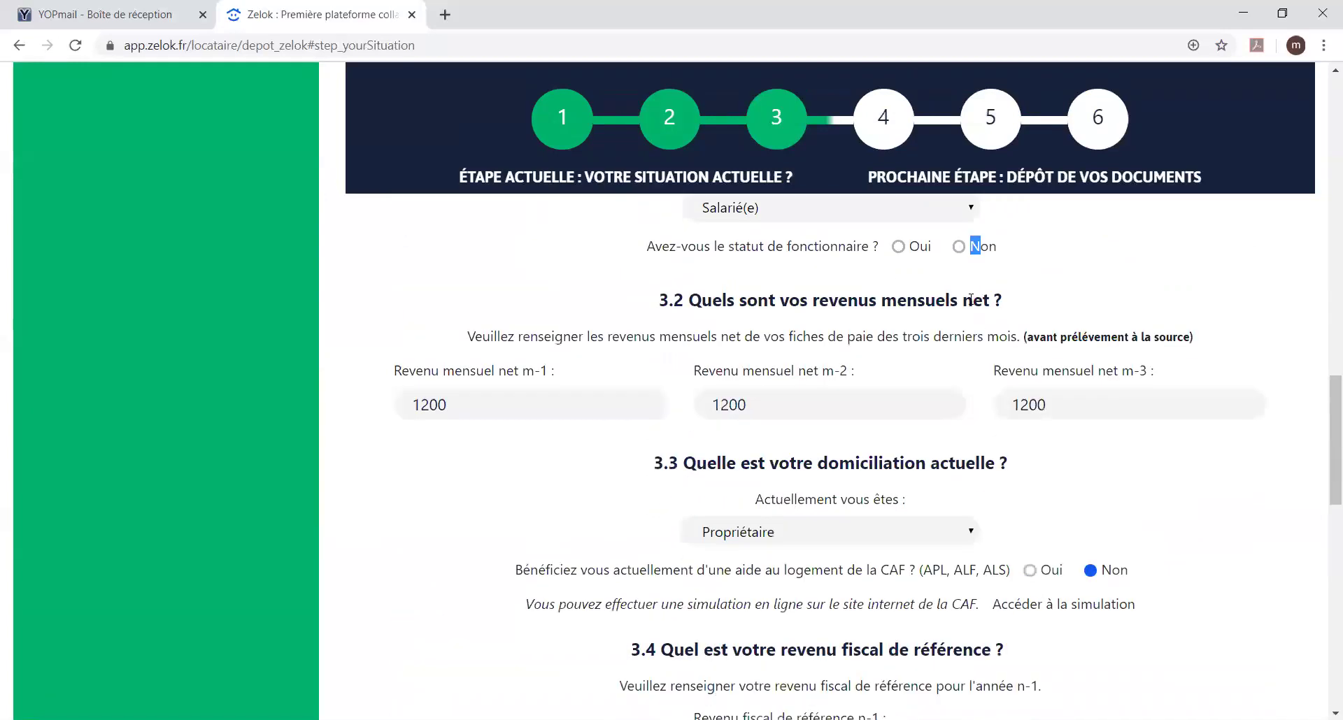
pyautogui.scroll(-4, 944, 328)
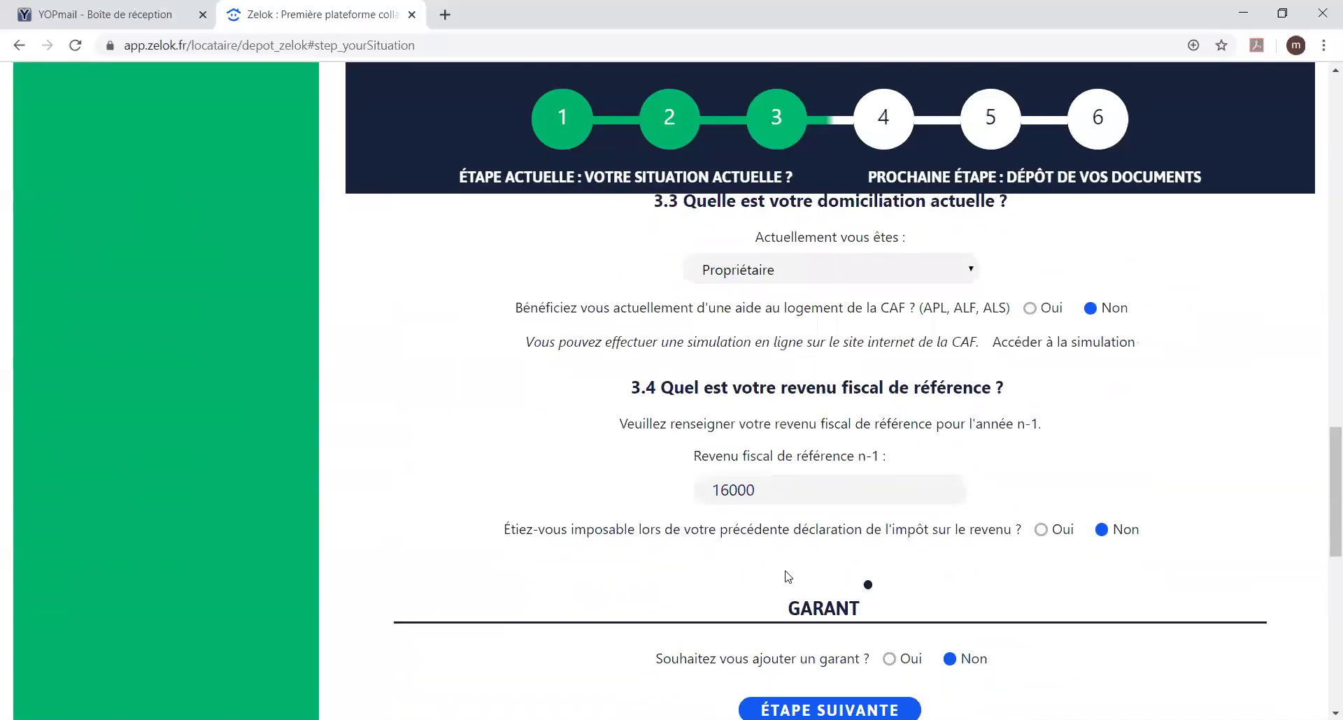
pyautogui.scroll(-4, 785, 576)
pyautogui.click(853, 447)
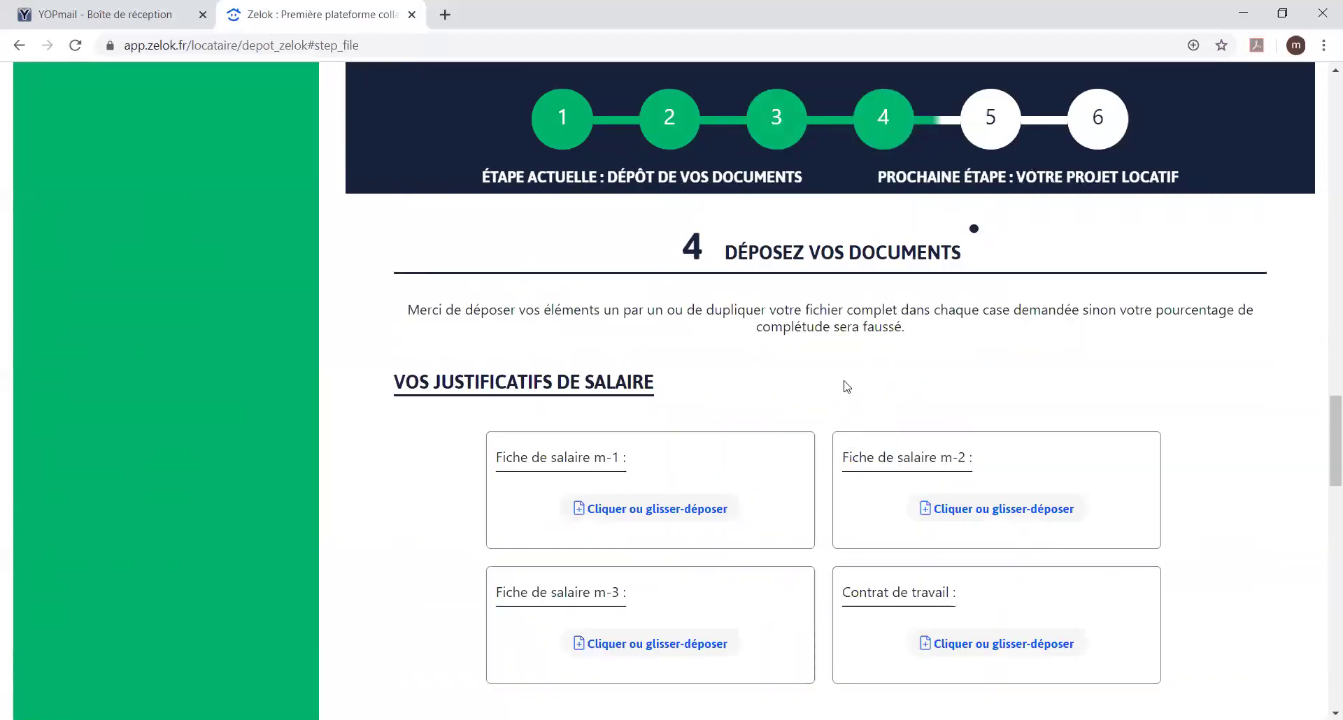
# Step: Upload the September, October and November payslips as the m-1, m-2 and m-3 payslips
pyautogui.click(692, 514)
pyautogui.click(384, 77)
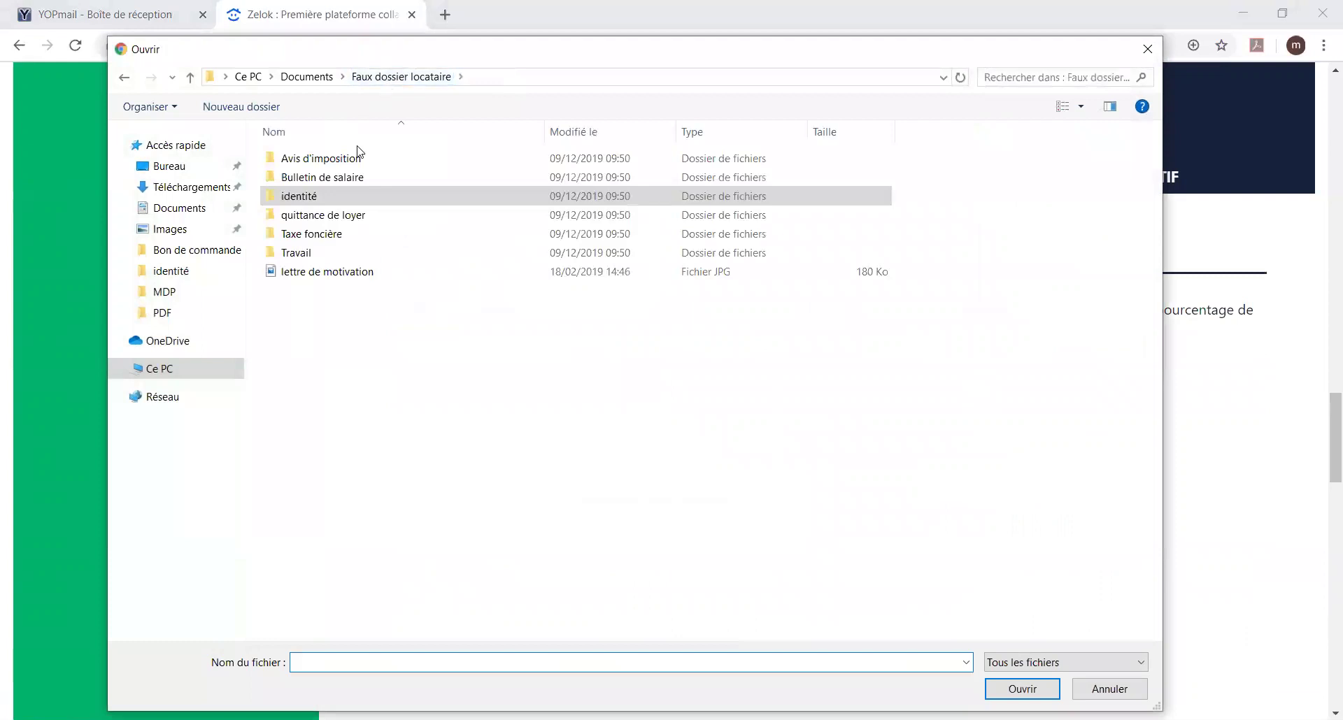
pyautogui.doubleClick(353, 177)
pyautogui.doubleClick(519, 180)
pyautogui.click(902, 474)
pyautogui.click(410, 199)
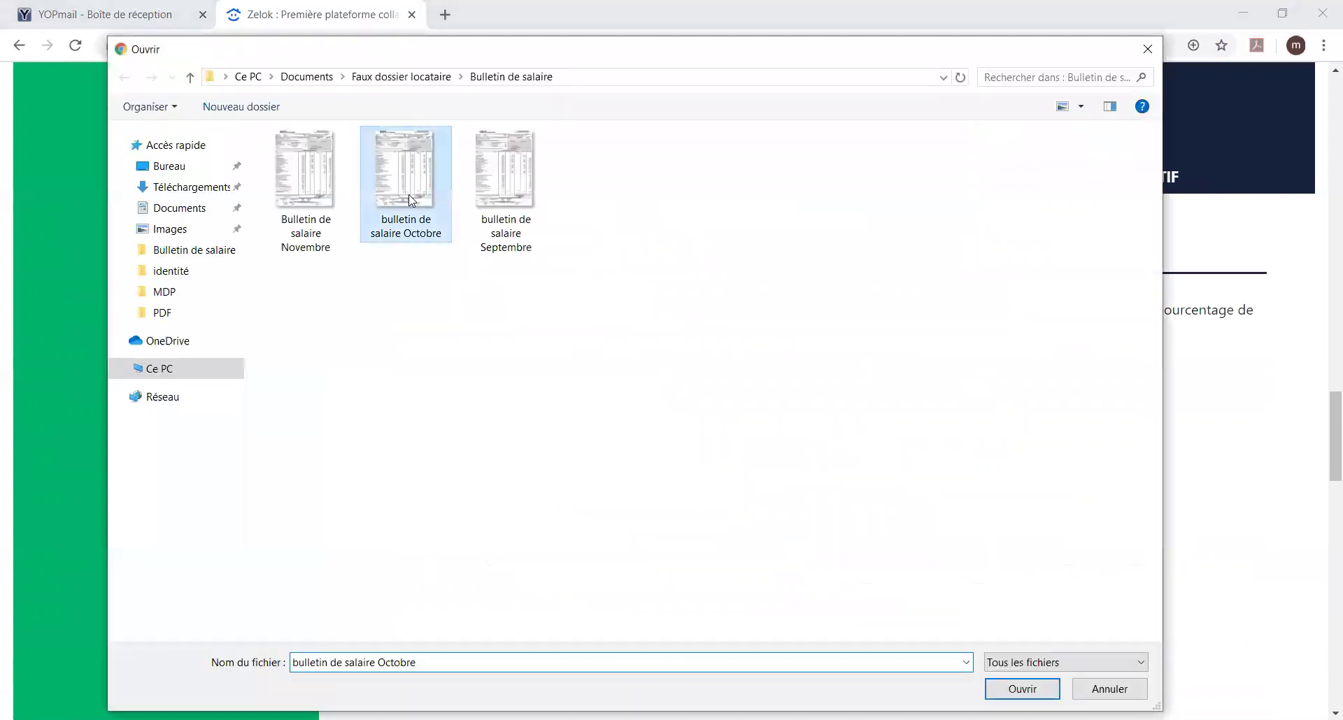
pyautogui.doubleClick(412, 200)
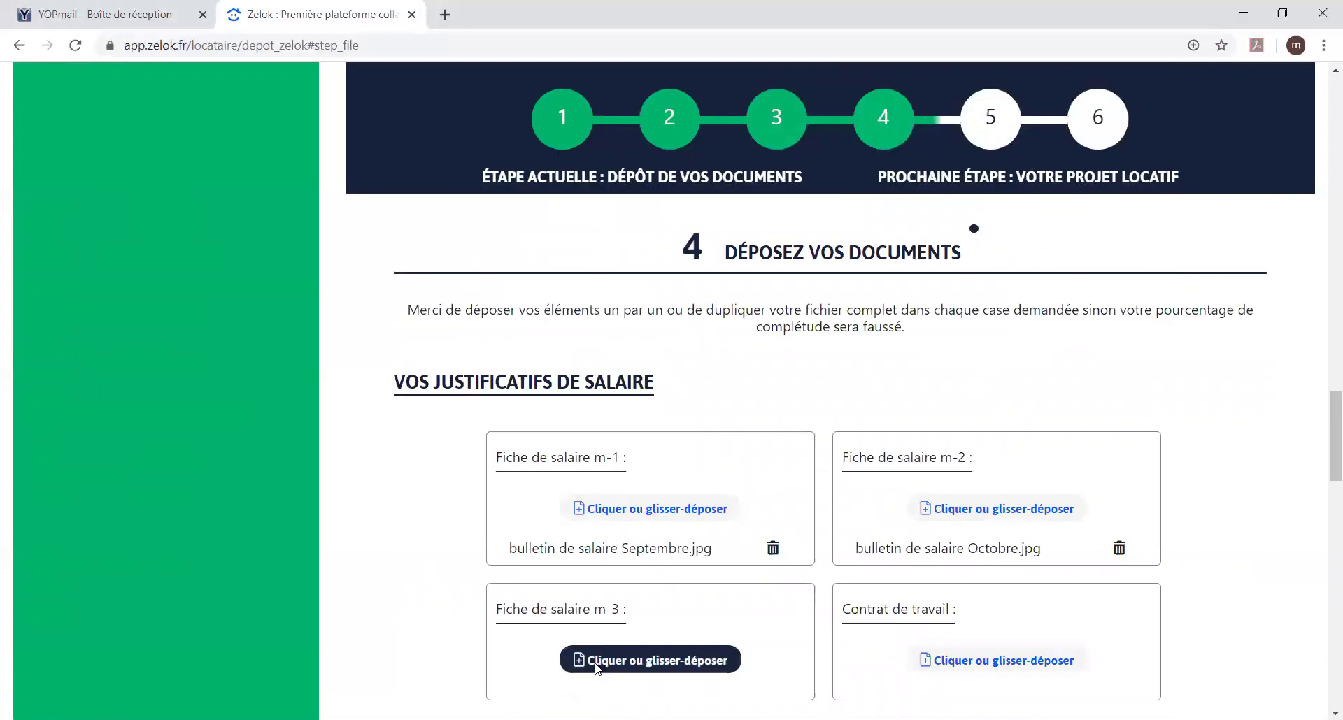
pyautogui.click(586, 649)
pyautogui.click(347, 172)
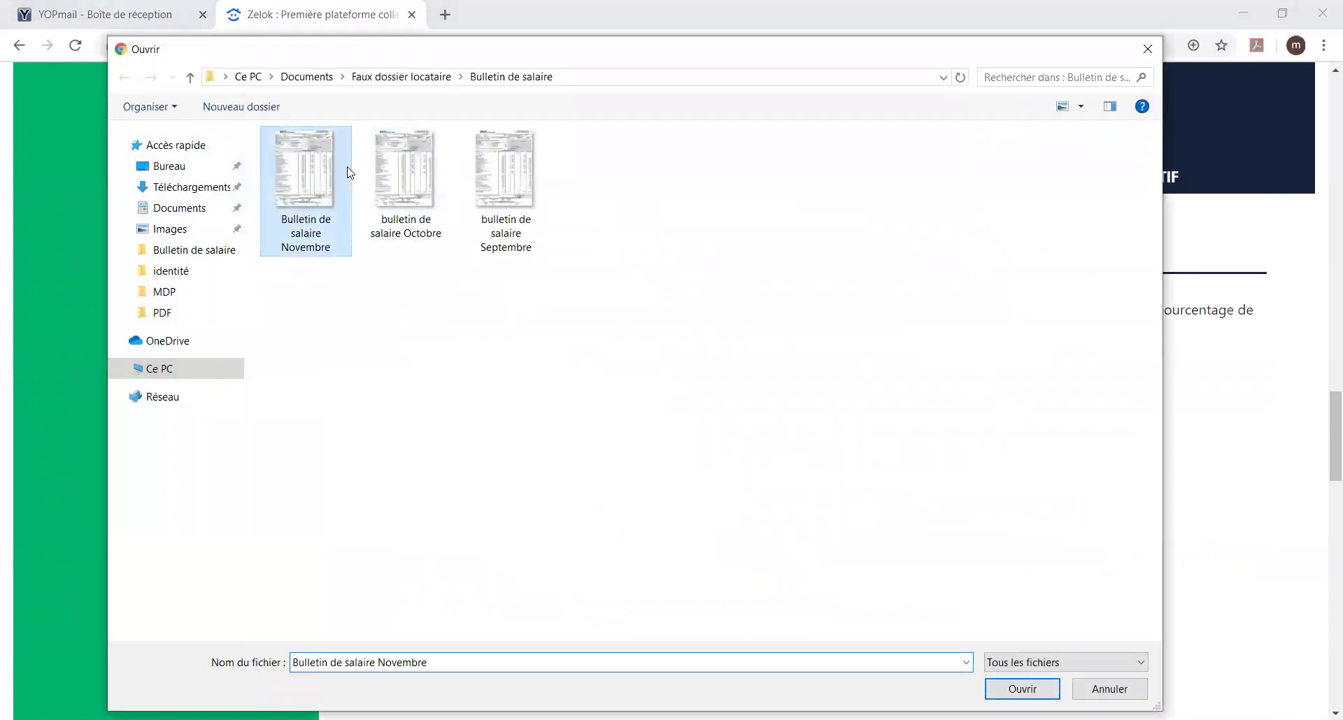
pyautogui.doubleClick(349, 173)
# Step: Upload contrat-de-travail from the Travail folder as the employment contract
pyautogui.click(967, 662)
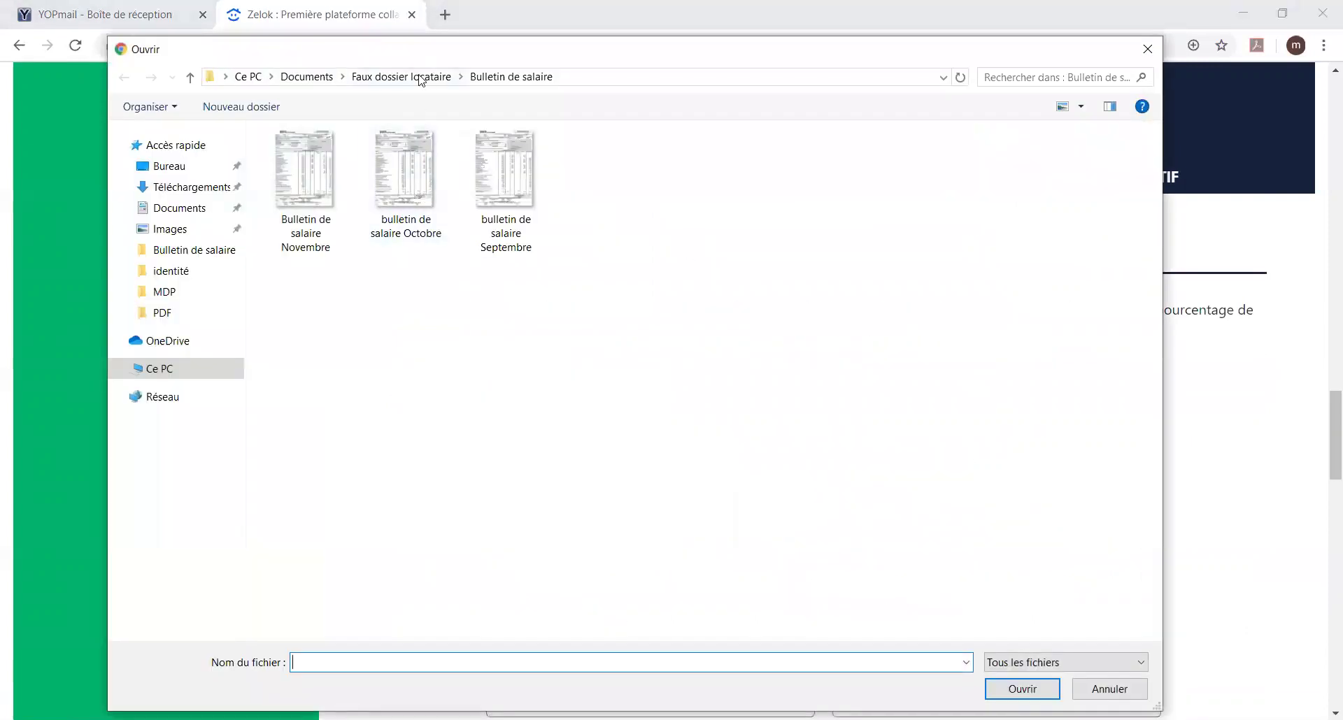
pyautogui.click(421, 77)
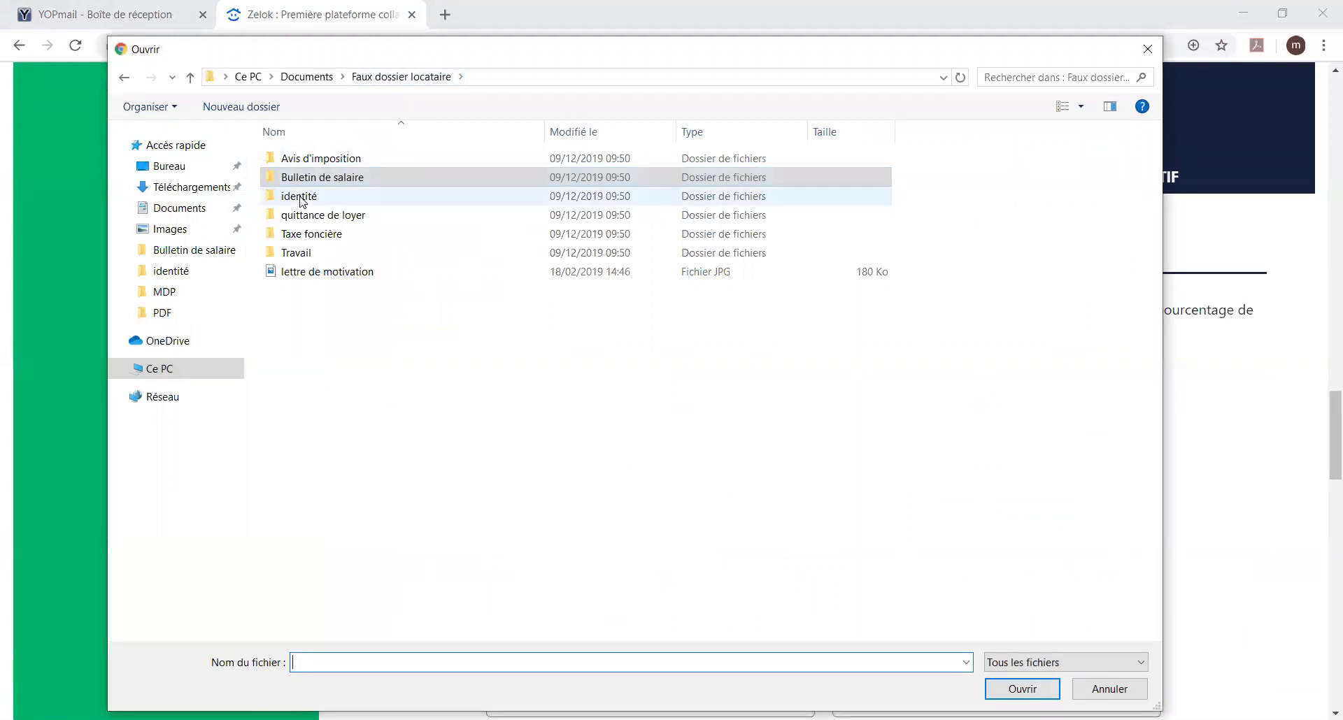
pyautogui.doubleClick(309, 254)
pyautogui.doubleClick(405, 191)
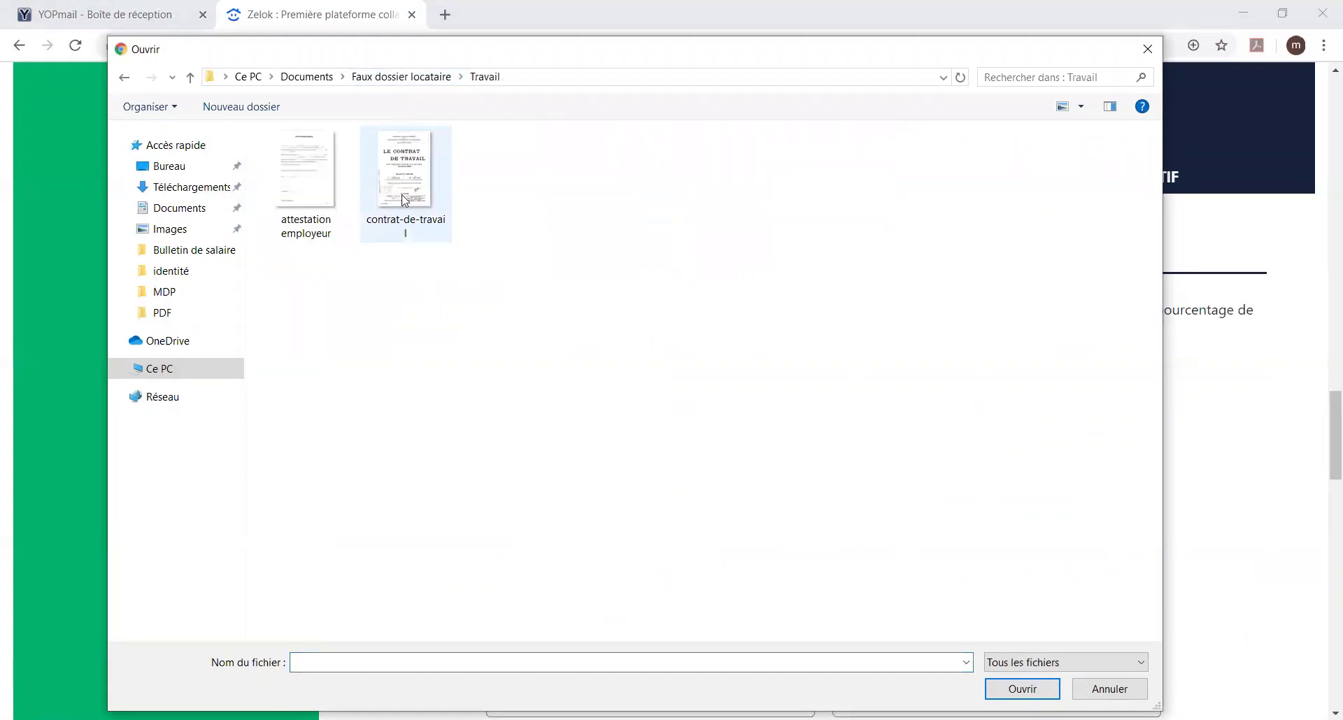
pyautogui.scroll(-4, 1095, 369)
pyautogui.scroll(-1, 1049, 383)
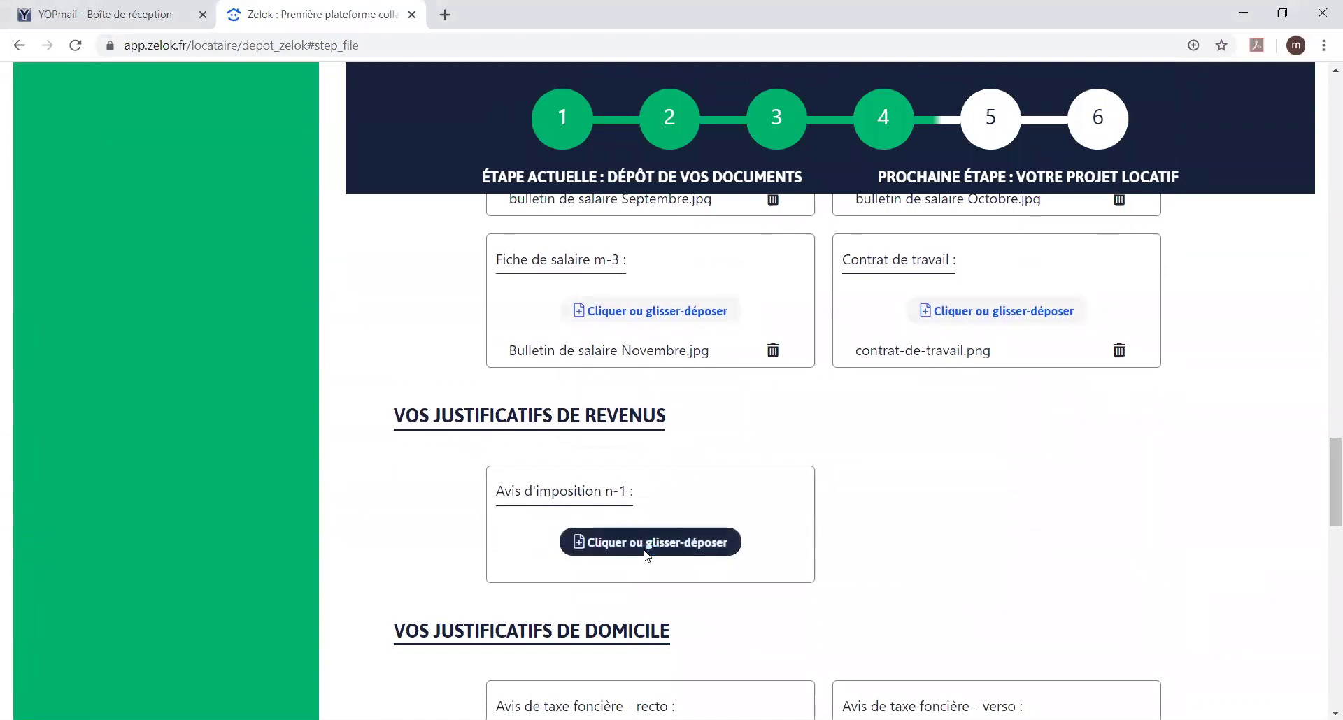
# Step: Upload Avis-Imposition 2017 as the n-1 tax notice
pyautogui.click(645, 553)
pyautogui.click(409, 77)
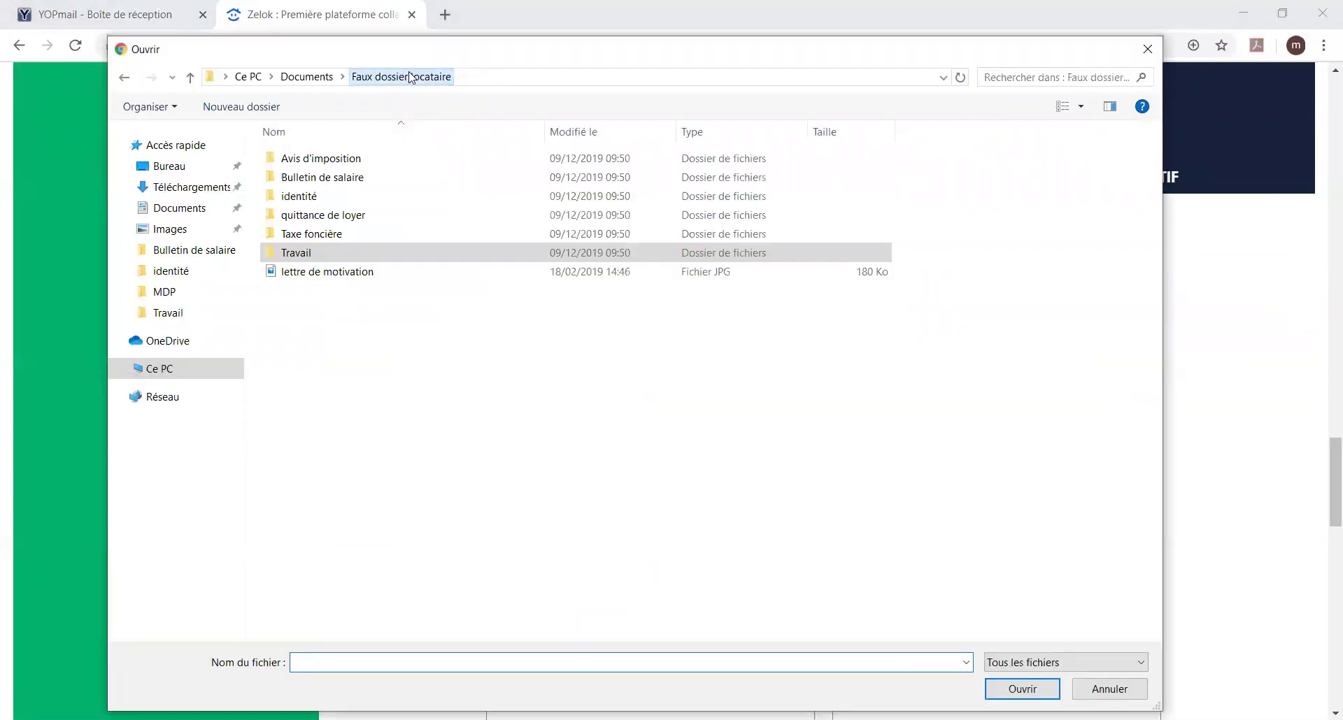
pyautogui.doubleClick(346, 160)
pyautogui.doubleClick(371, 160)
pyautogui.doubleClick(401, 186)
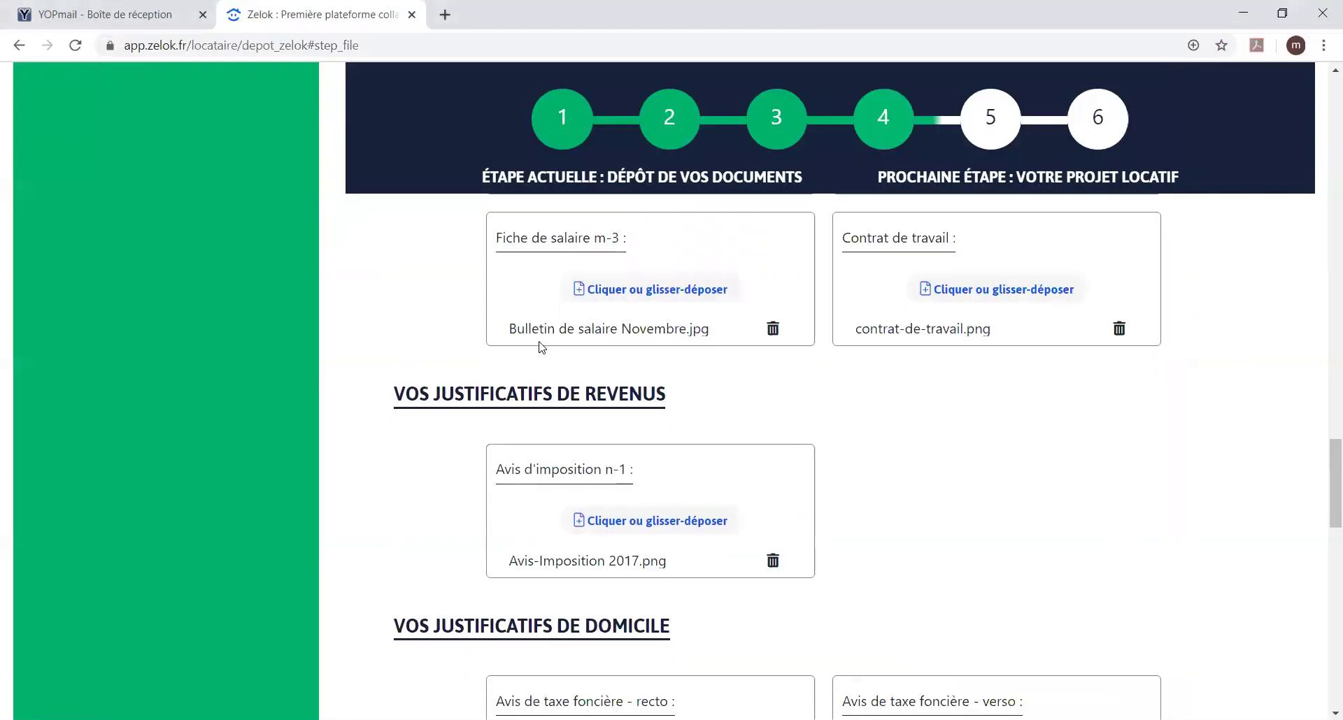
pyautogui.scroll(-3, 542, 345)
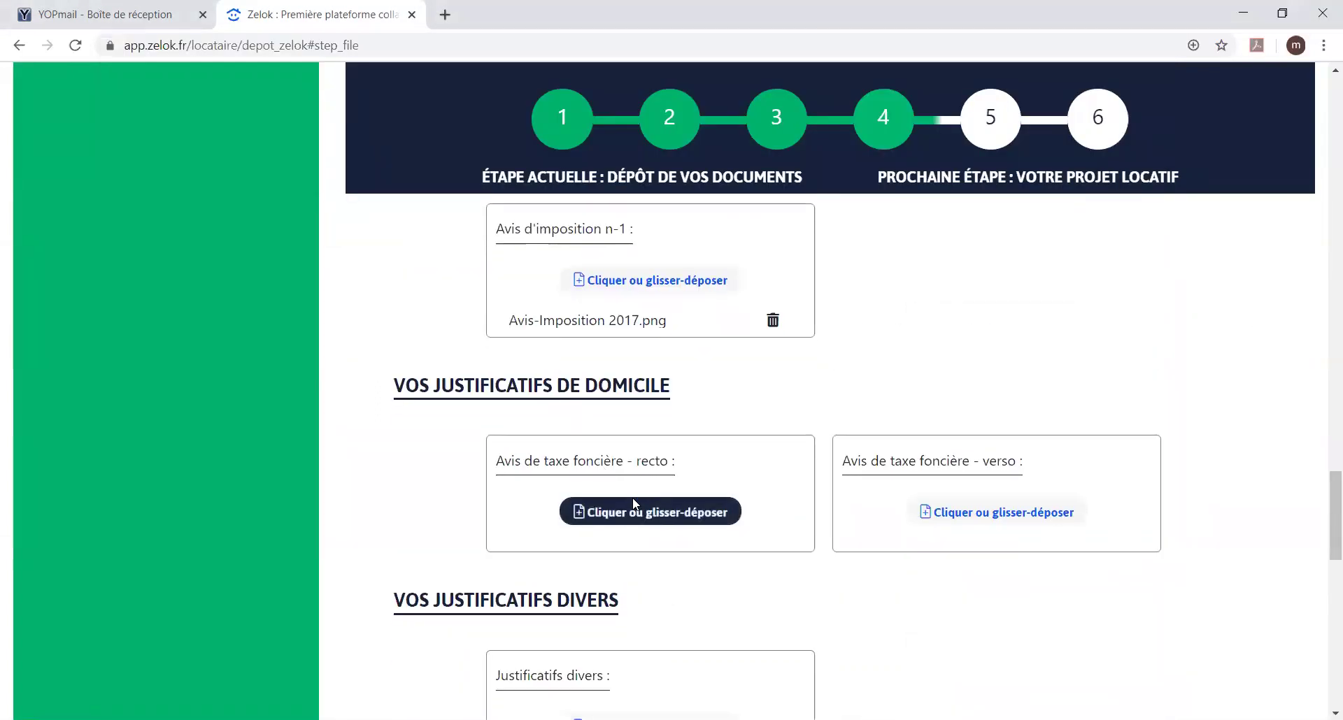
# Step: Attach taxe_fonciere as the property tax front and the images file as its back
pyautogui.click(635, 503)
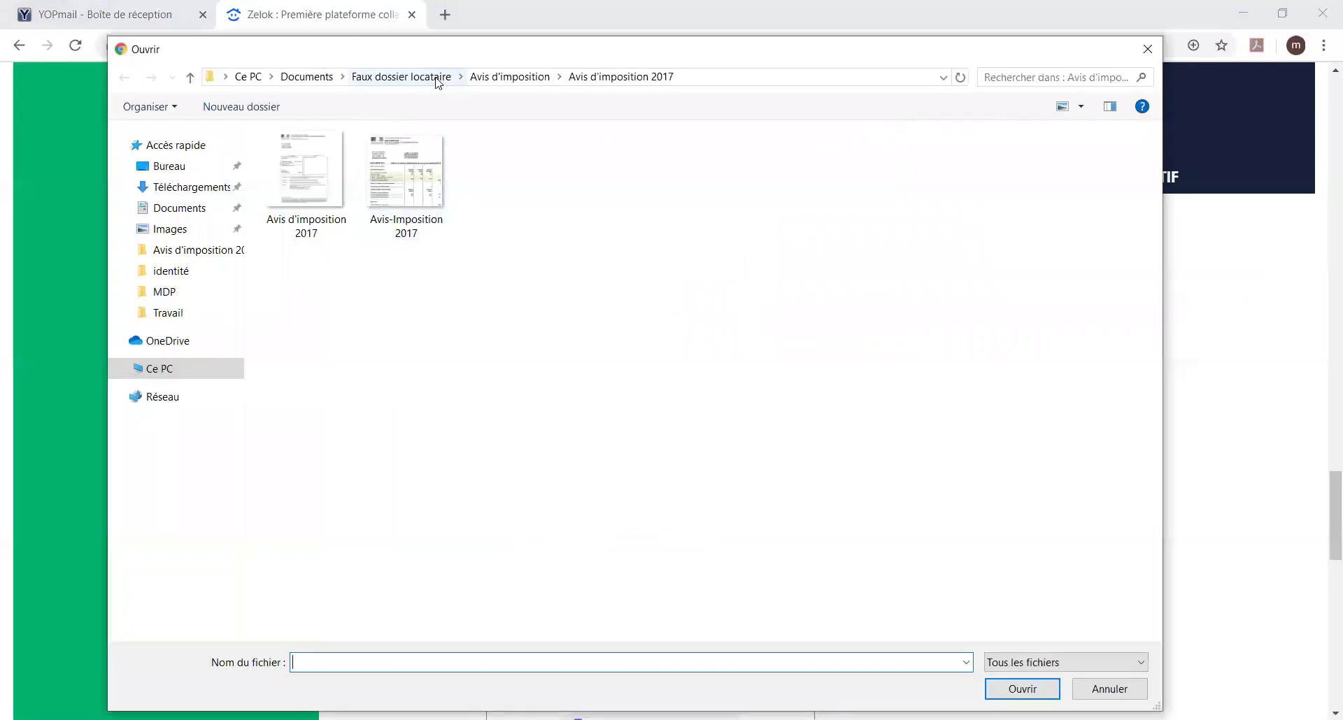
pyautogui.click(437, 78)
pyautogui.click(343, 235)
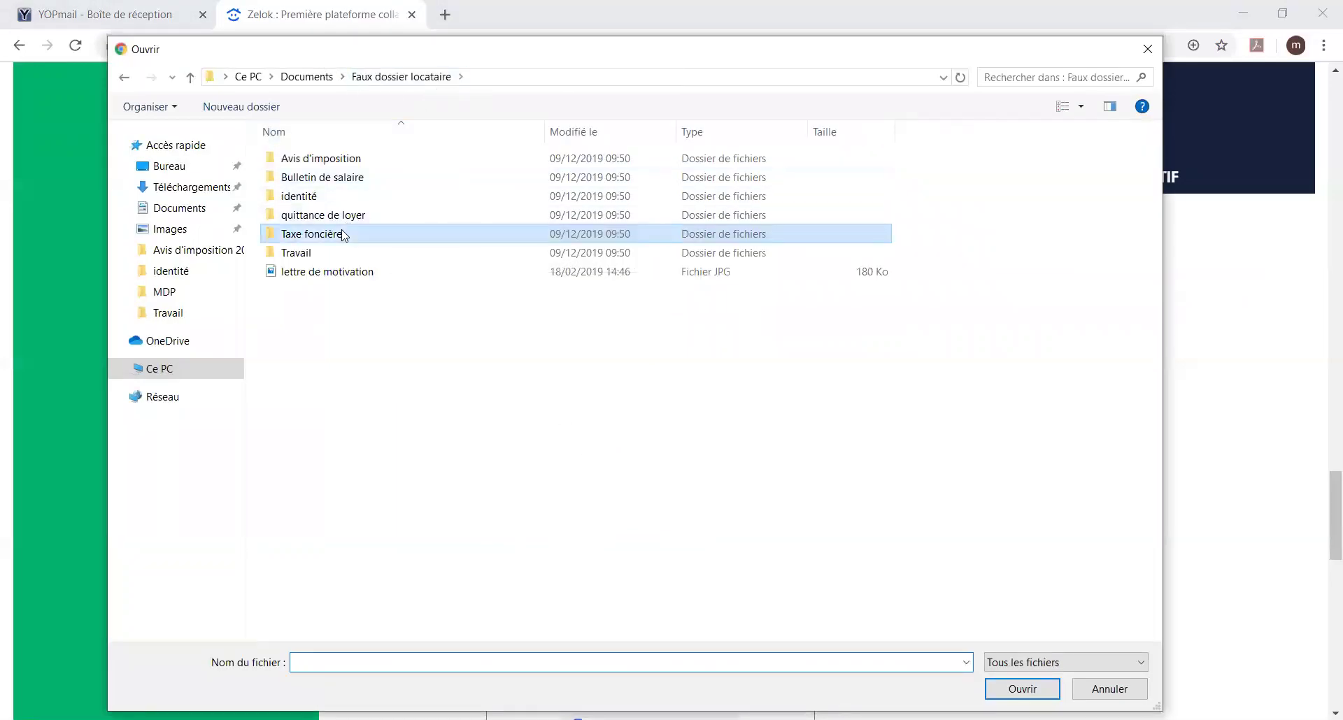
pyautogui.doubleClick(344, 235)
pyautogui.doubleClick(438, 170)
pyautogui.click(972, 510)
pyautogui.click(308, 193)
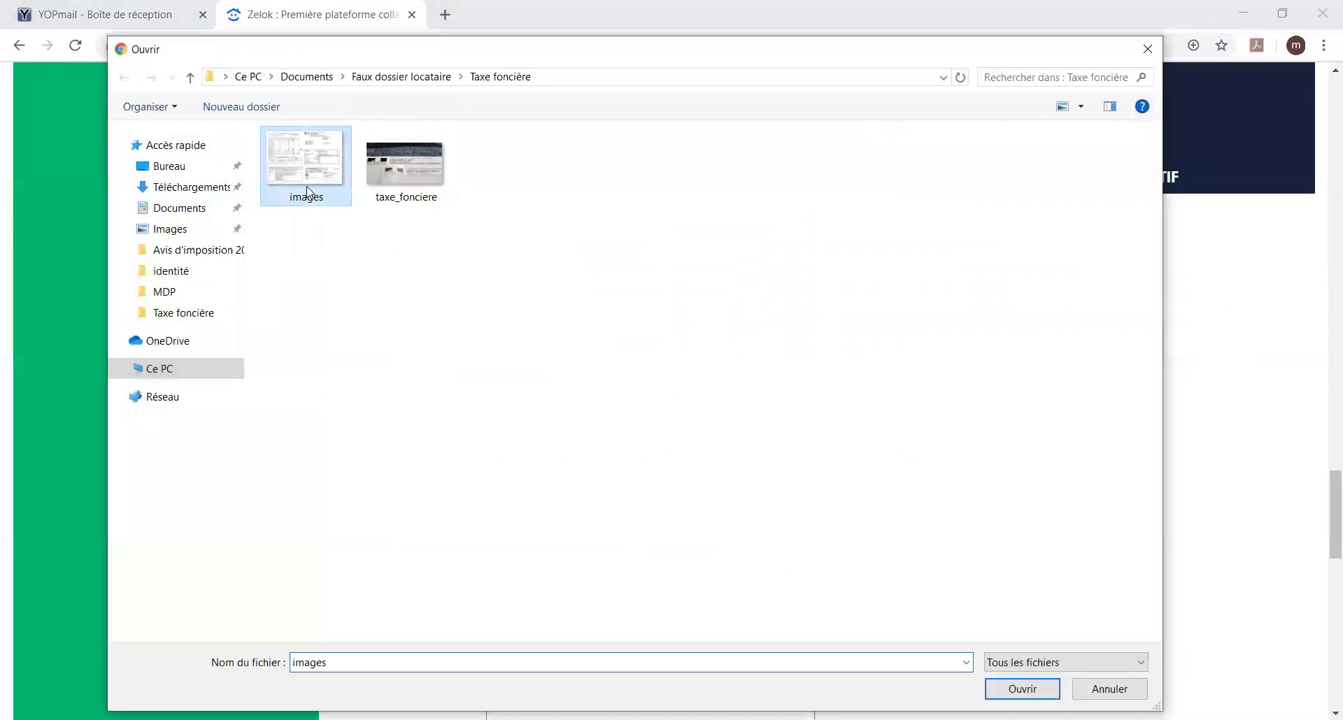
pyautogui.doubleClick(307, 193)
pyautogui.scroll(-3, 640, 410)
# Step: On the project step, set the city to Olonne-sur-Mer and the housing type to 2 Pièces
pyautogui.click(843, 560)
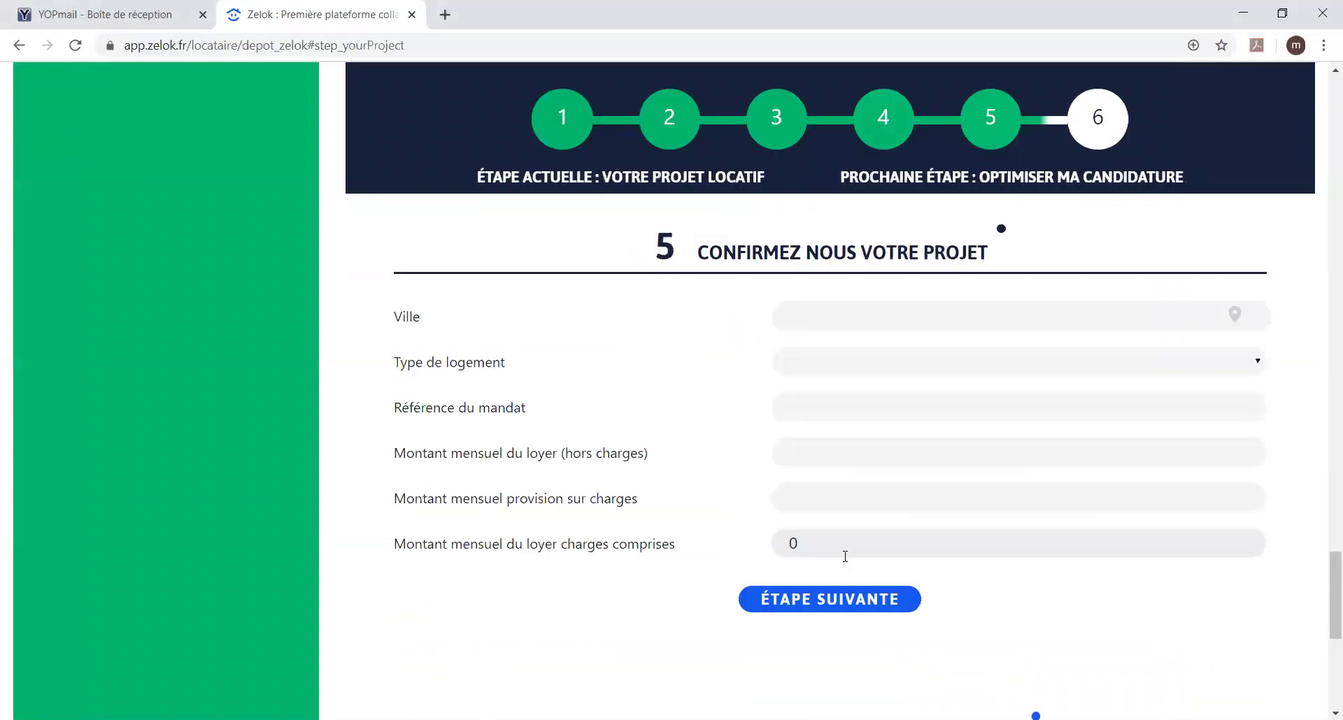
pyautogui.click(866, 320)
pyautogui.write('OL')
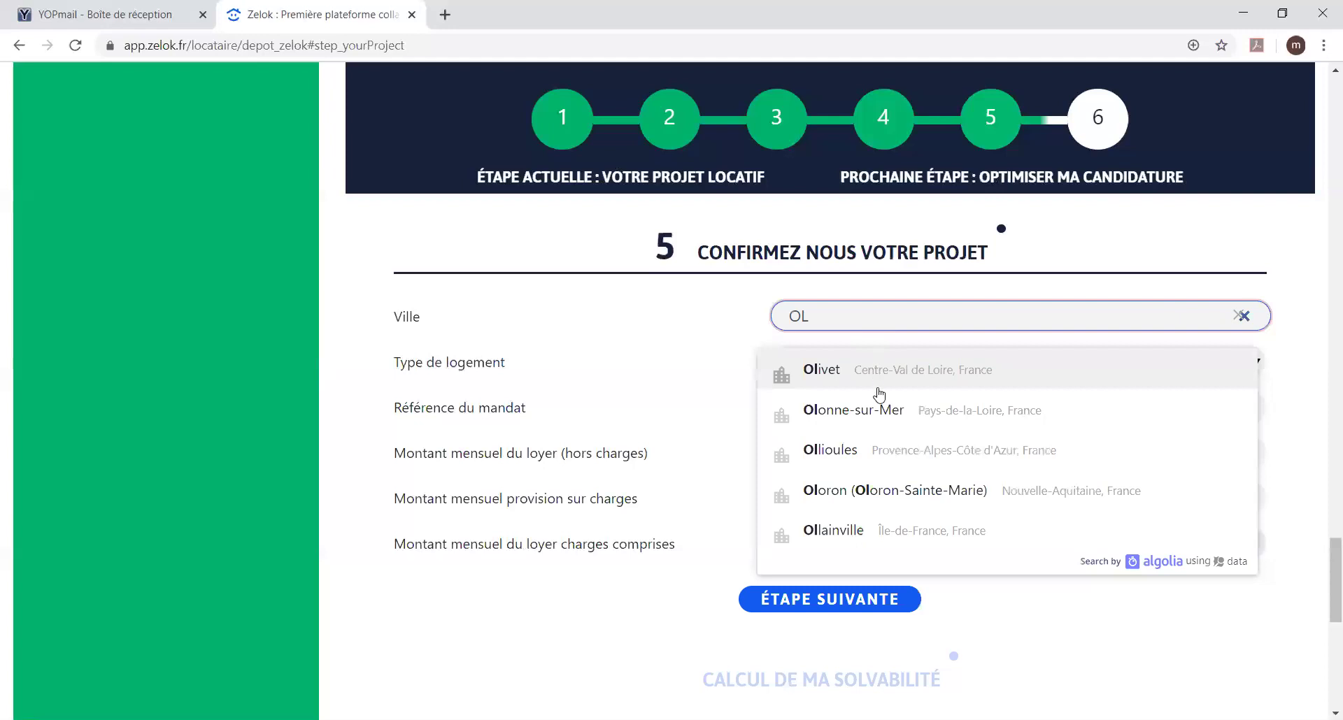
pyautogui.click(884, 408)
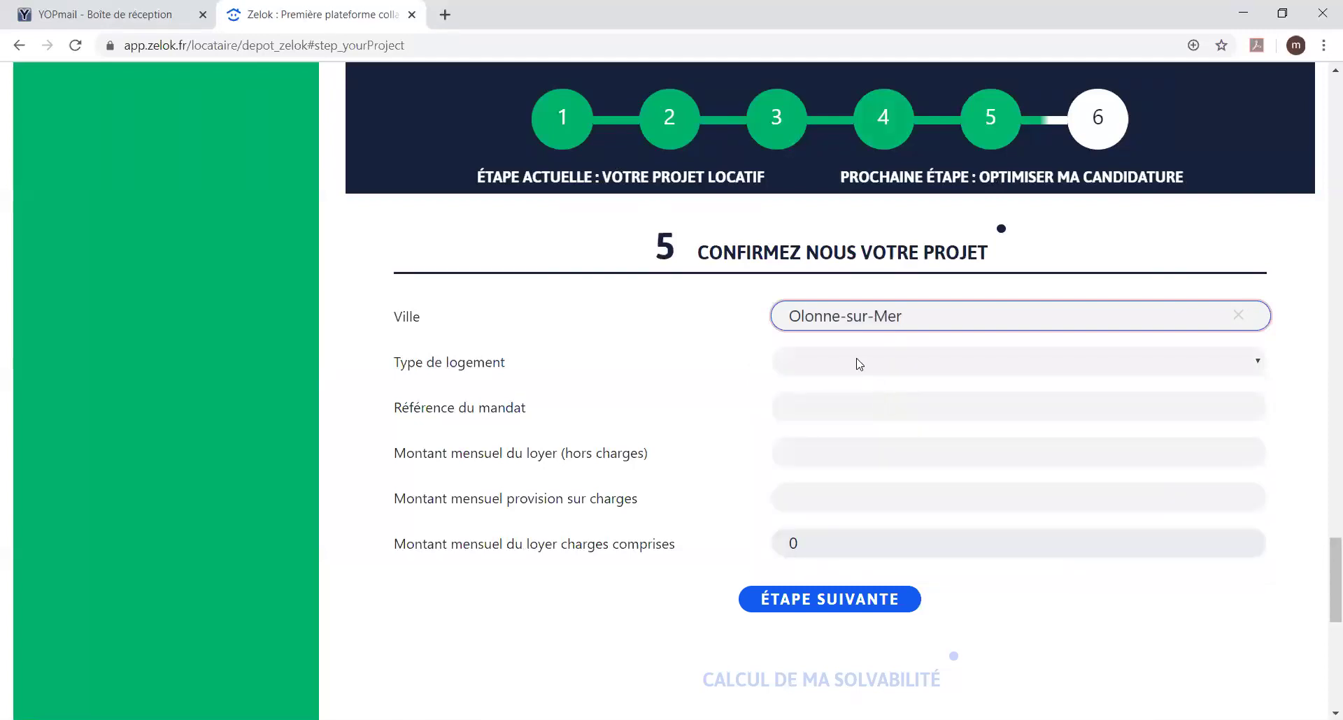
pyautogui.click(859, 364)
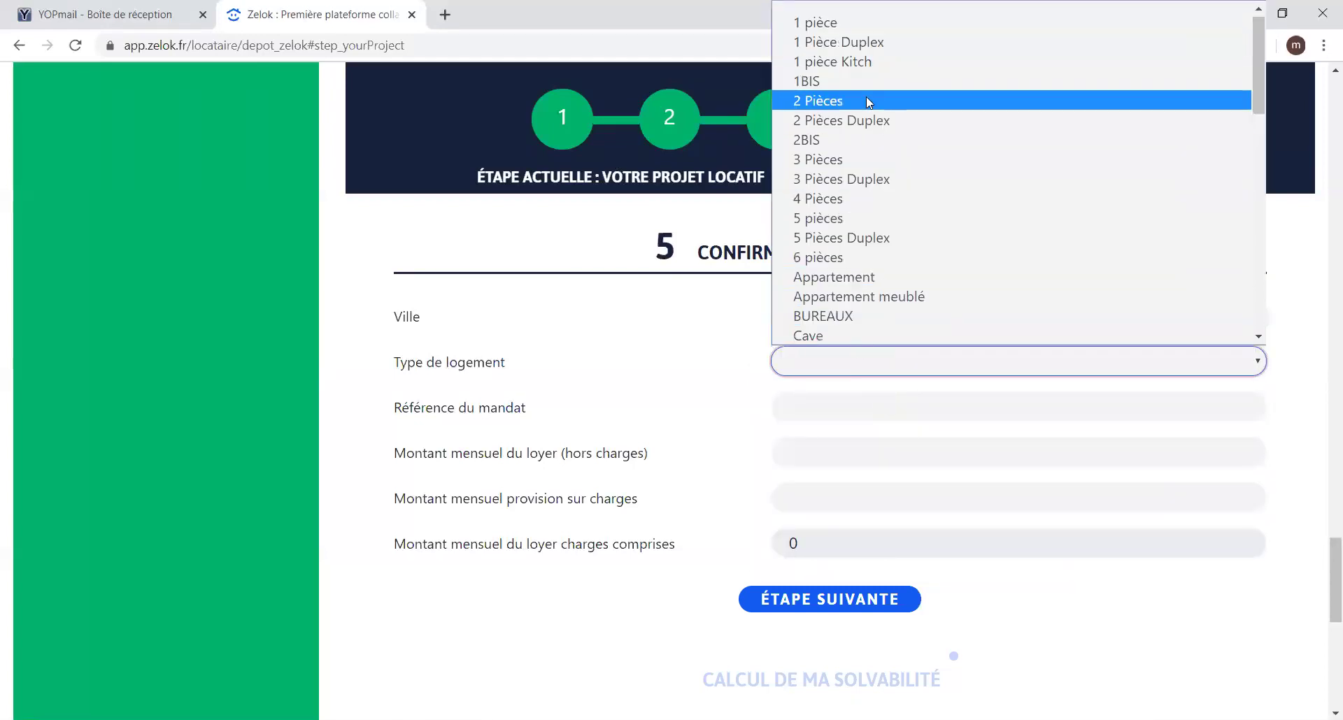
pyautogui.click(866, 99)
# Step: Enter mandate reference 12345, rent 300 and charges 10, then submit the project
pyautogui.click(807, 406)
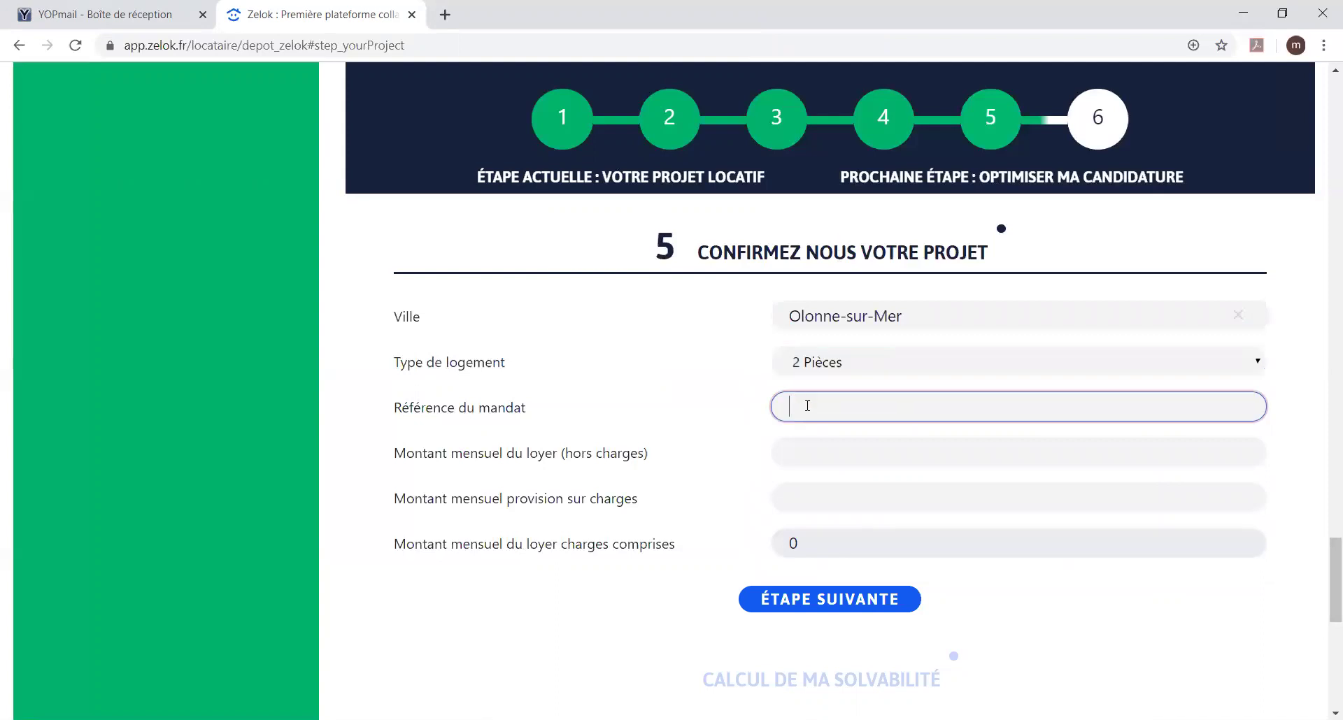
pyautogui.write('12345')
pyautogui.click(824, 446)
pyautogui.write('300')
pyautogui.click(811, 497)
pyautogui.write('10')
pyautogui.click(1032, 603)
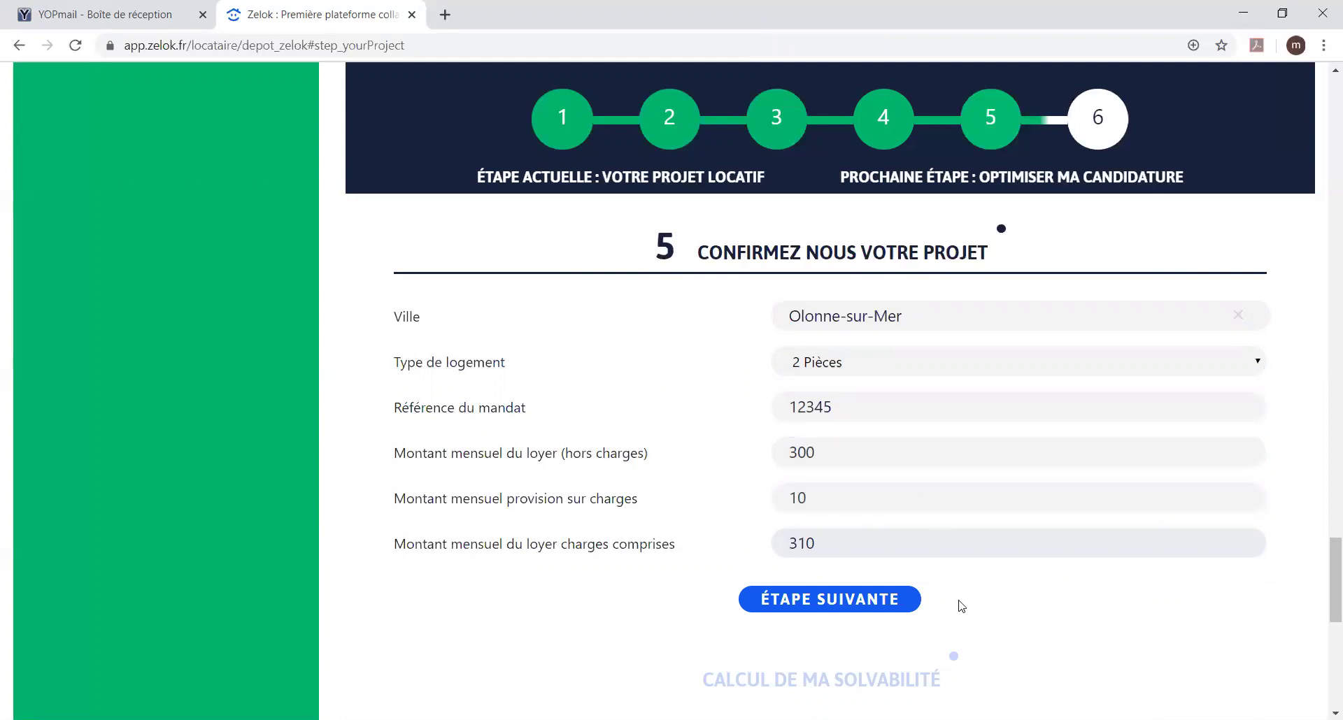
pyautogui.click(843, 604)
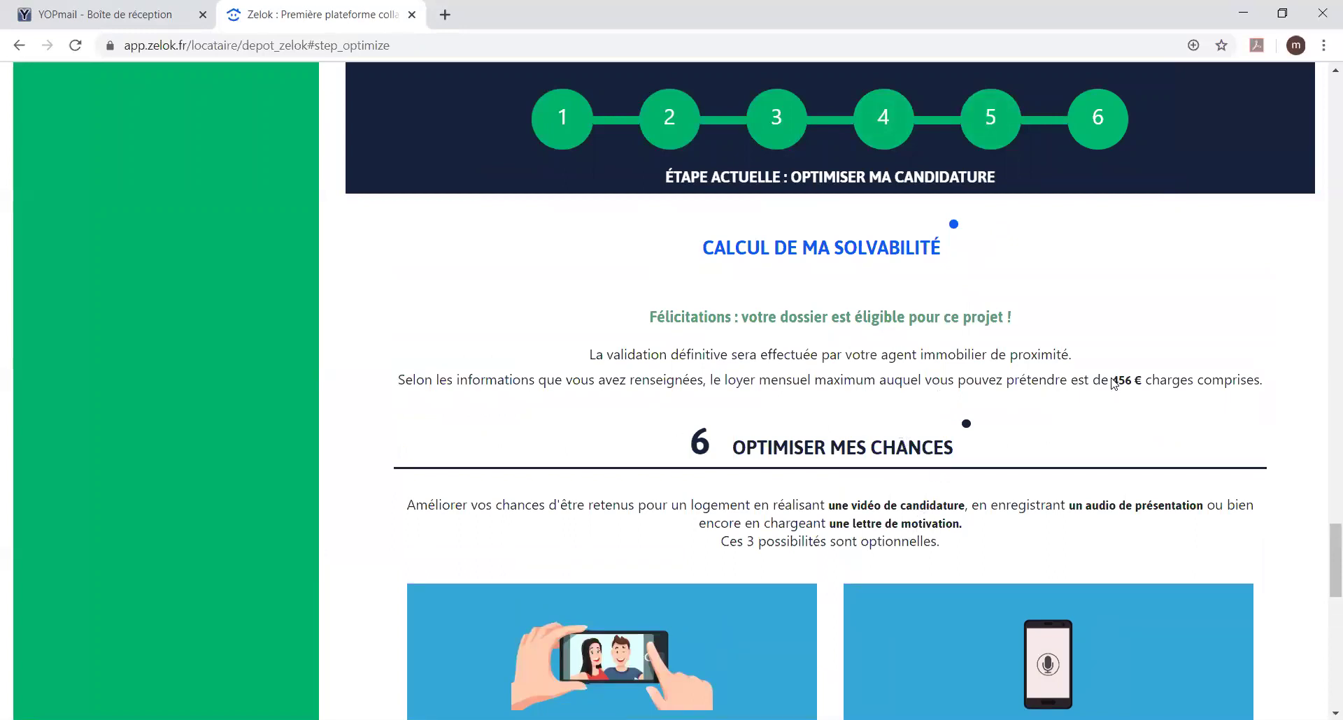
pyautogui.moveTo(1112, 382); pyautogui.dragTo(1274, 373)
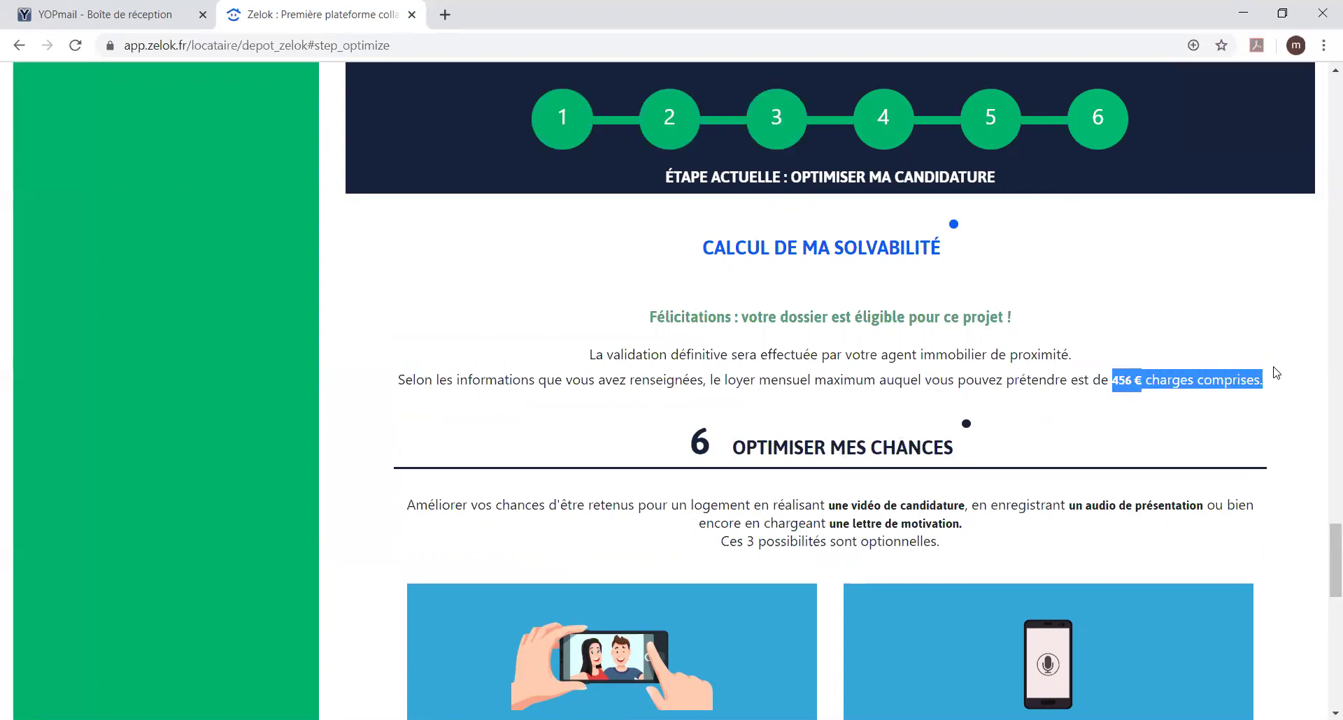
pyautogui.click(1213, 430)
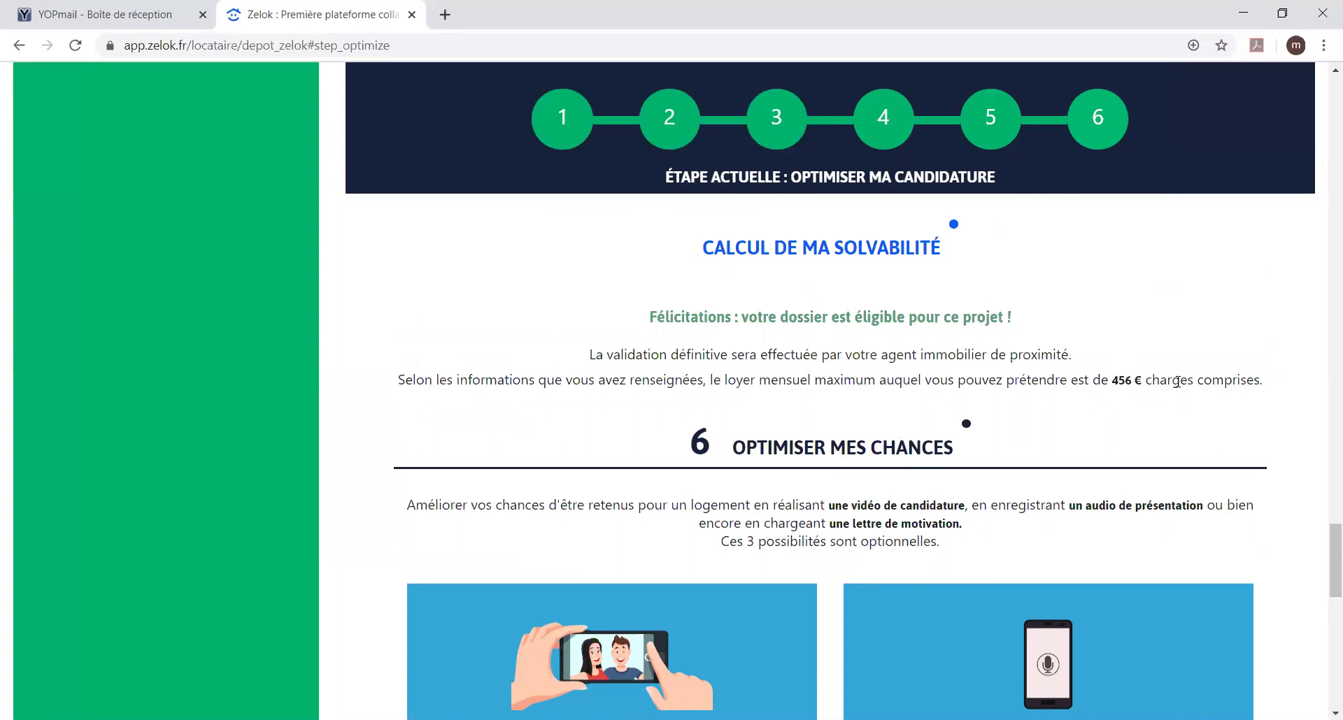
pyautogui.scroll(-4, 1177, 381)
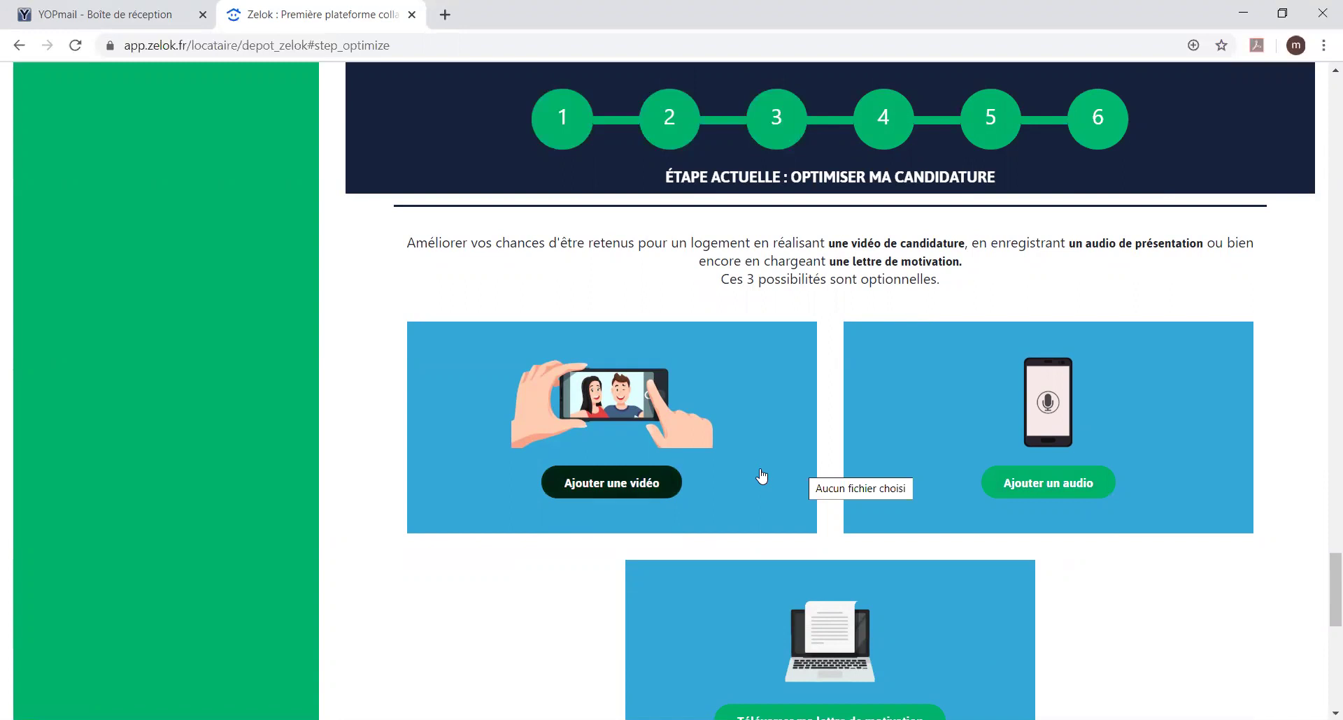
pyautogui.scroll(1, 760, 476)
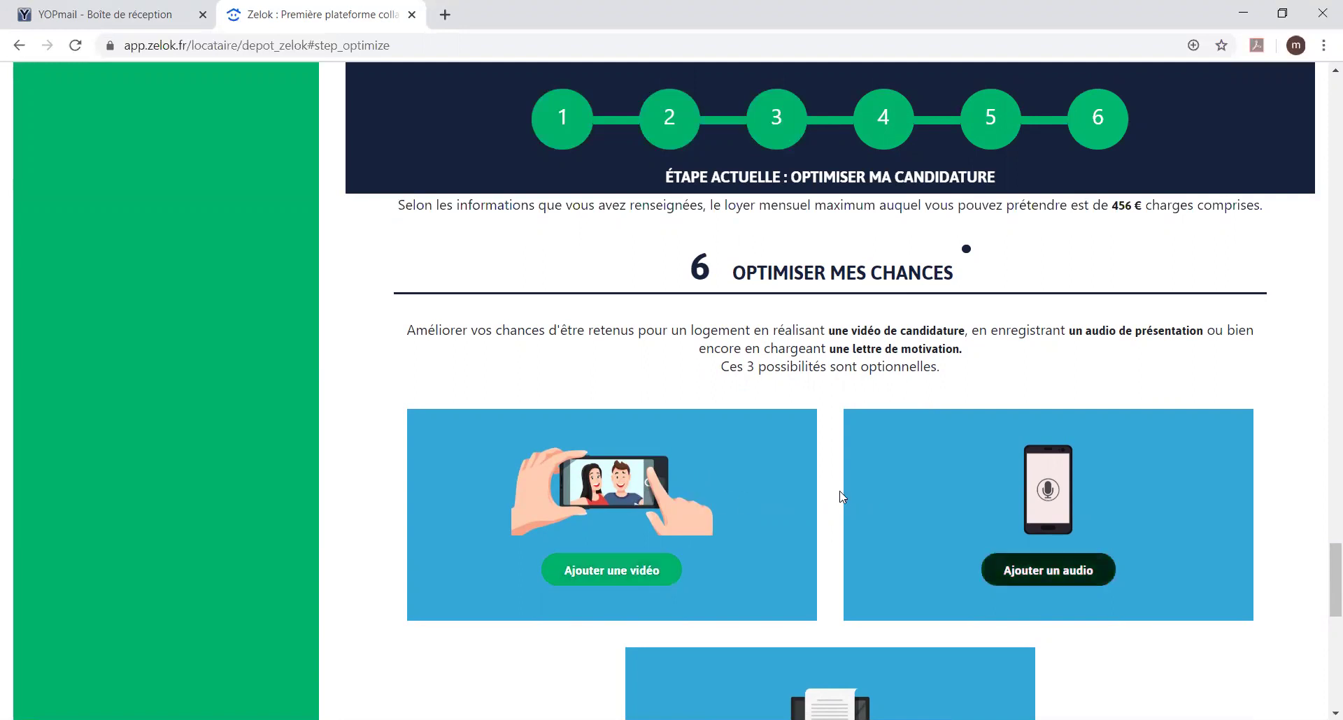
pyautogui.scroll(-3, 841, 496)
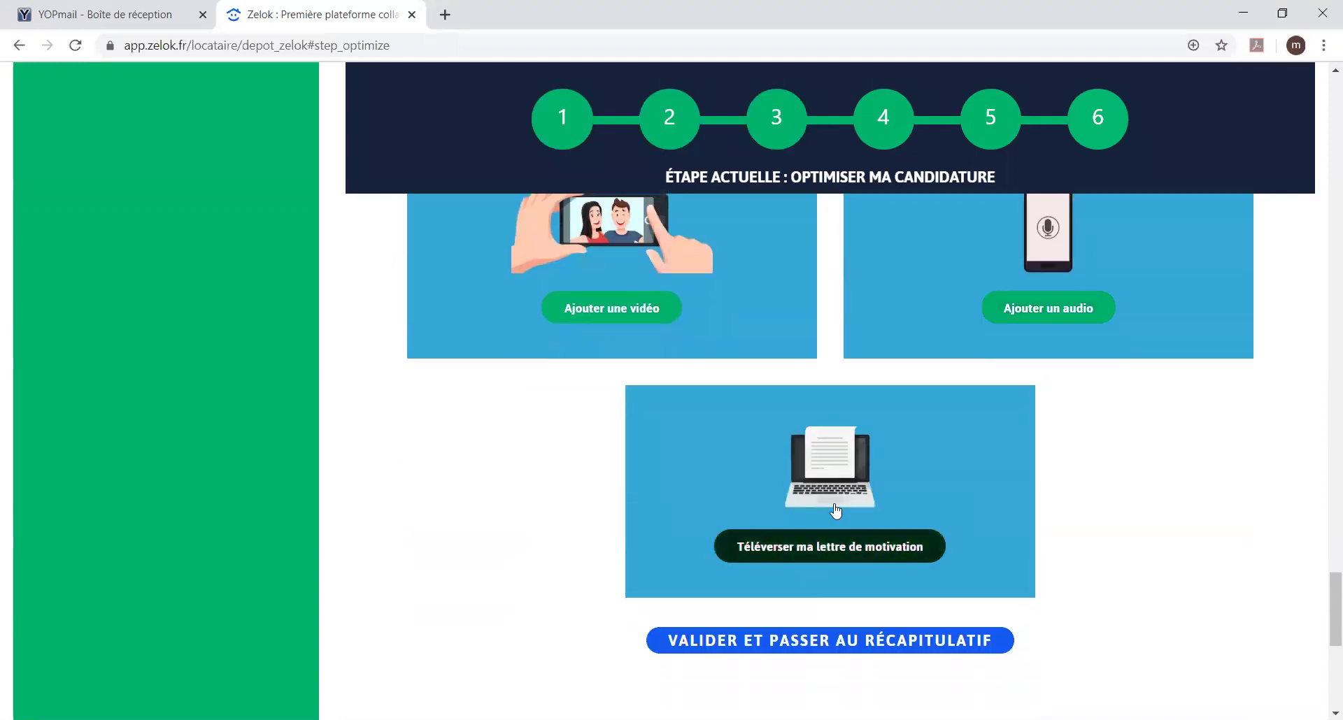
# Step: Validate the dossier, review the 100% summary and documents table, then go to Mes messages
pyautogui.click(805, 642)
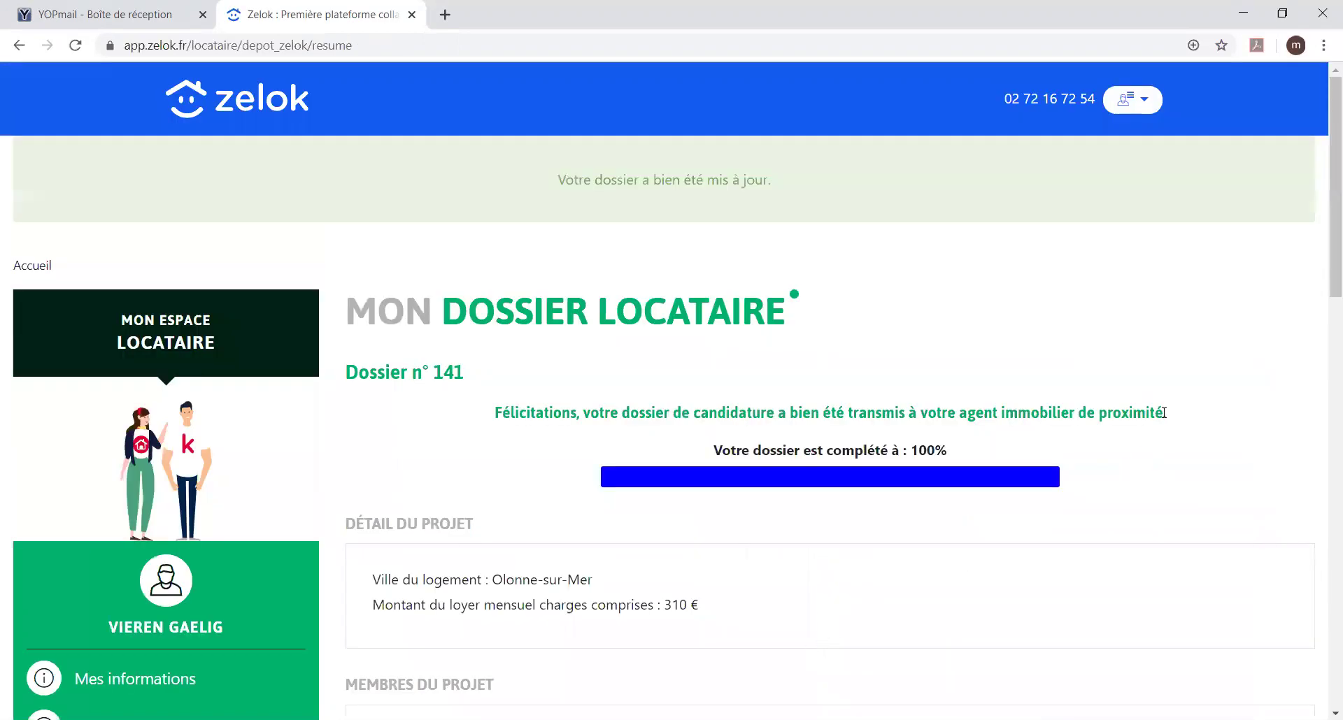
pyautogui.scroll(-1, 1155, 420)
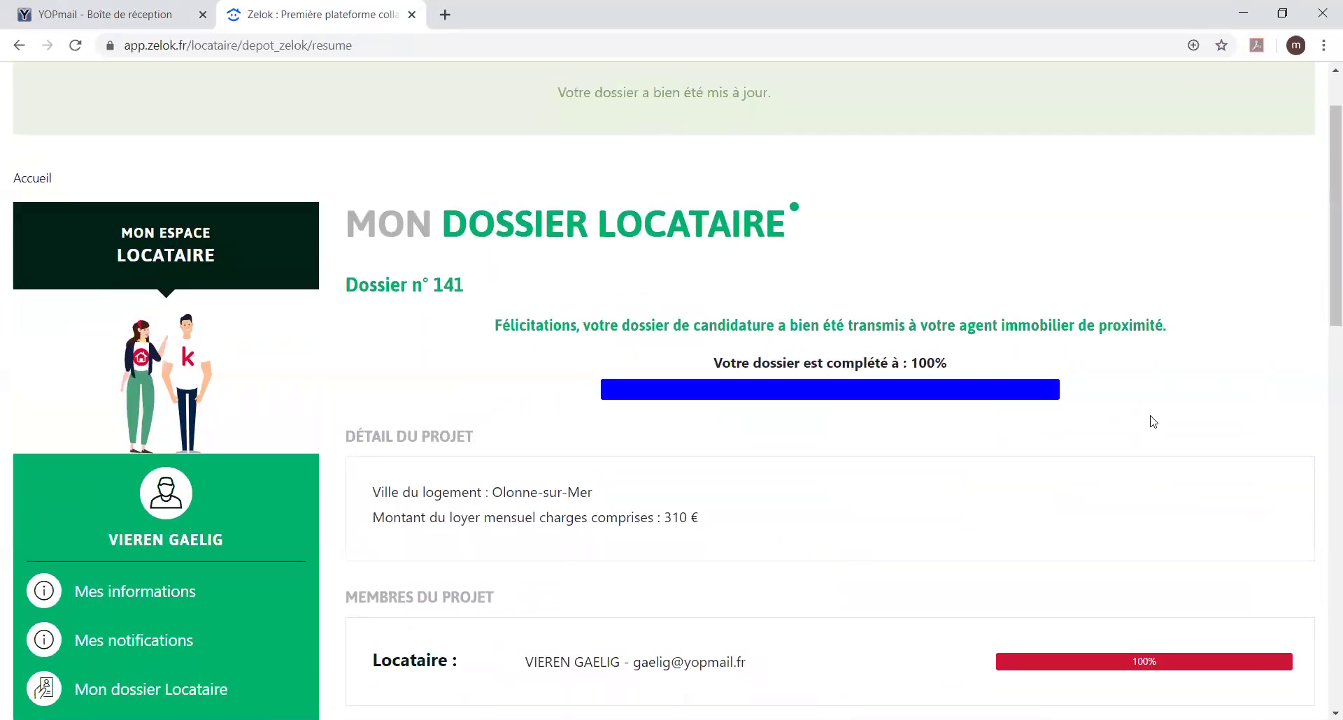
pyautogui.scroll(-1, 1152, 422)
pyautogui.scroll(-1, 1151, 422)
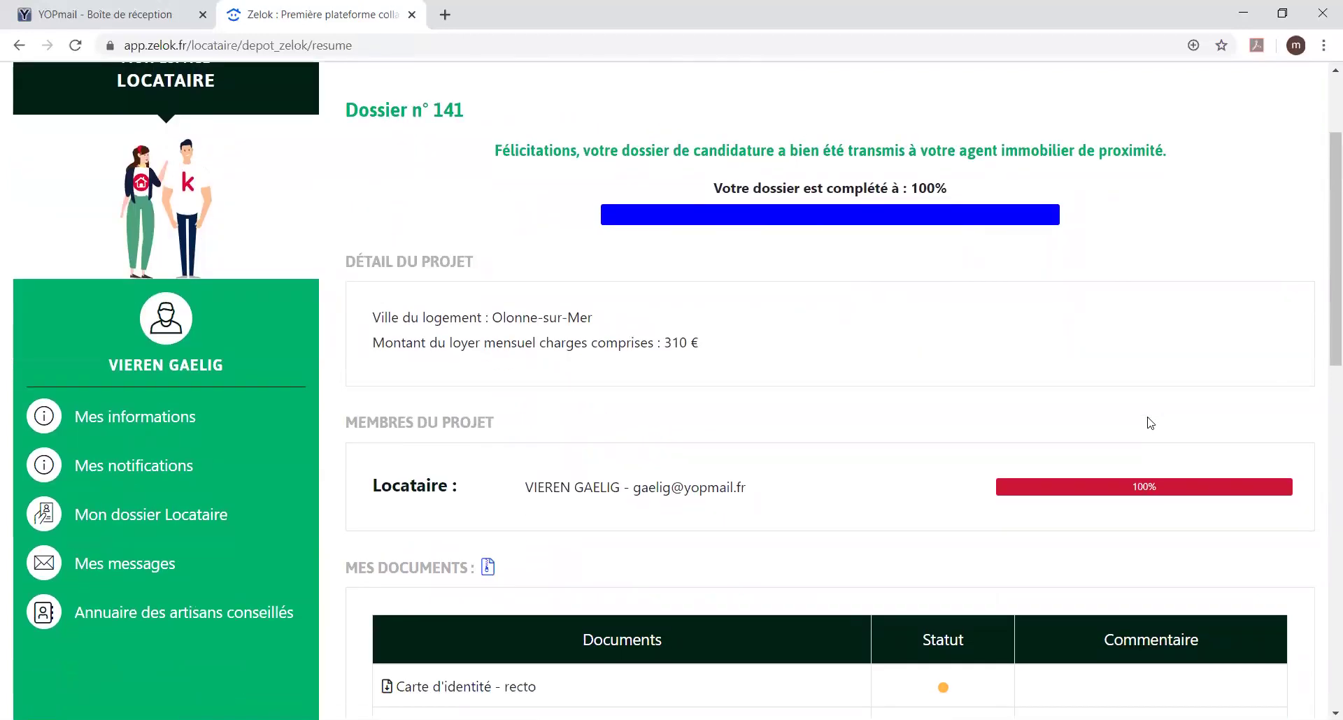
pyautogui.scroll(-5, 1150, 423)
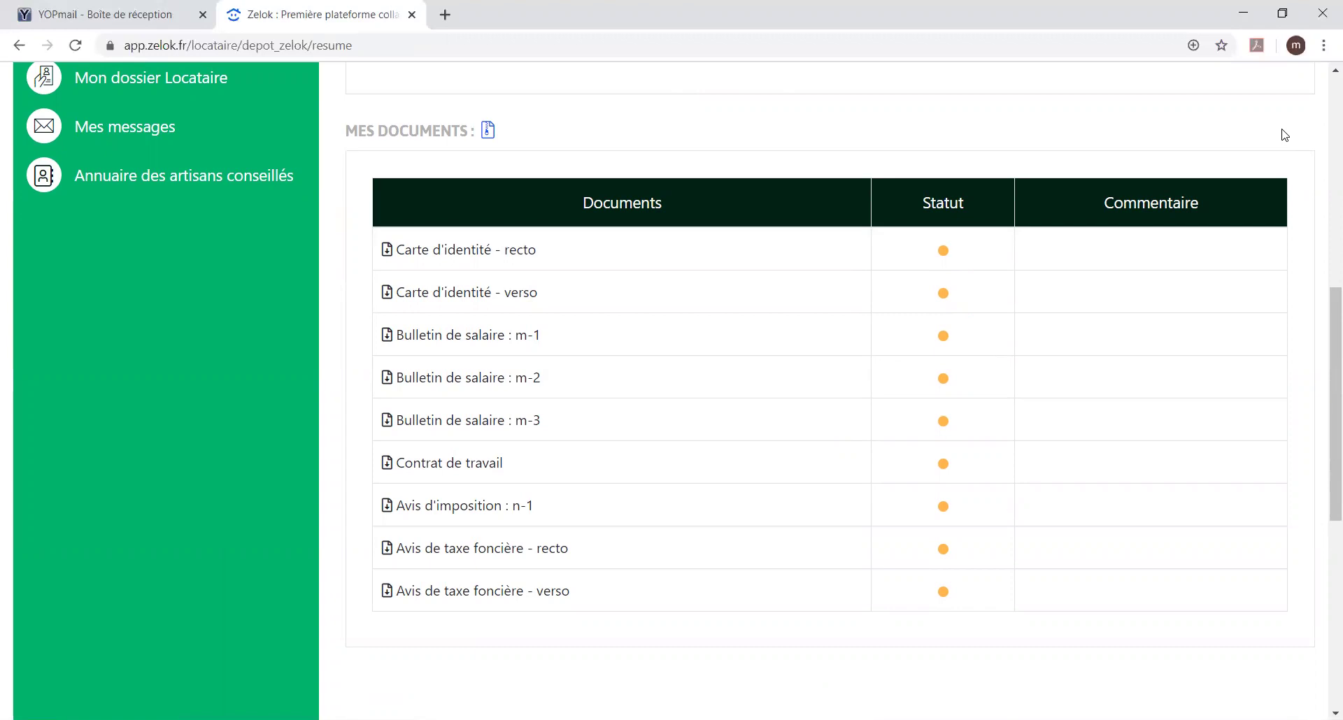
pyautogui.scroll(5, 1284, 135)
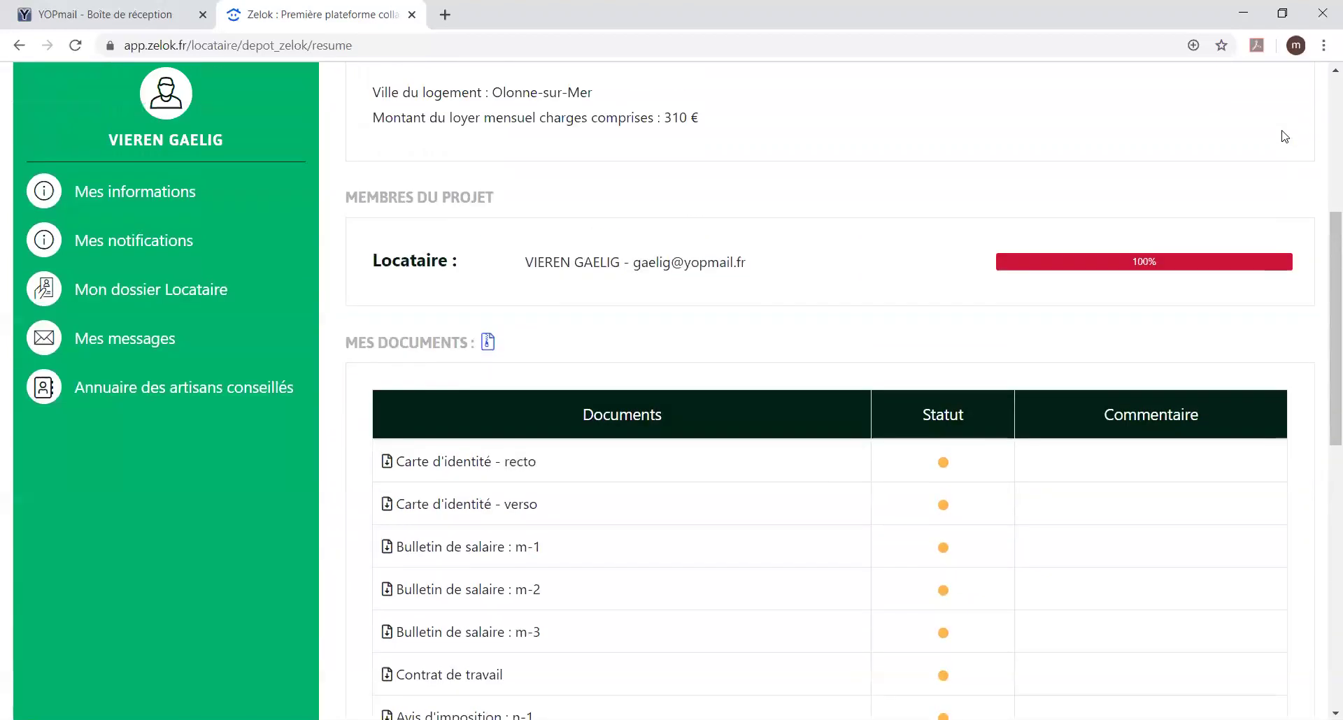
pyautogui.scroll(3, 1284, 136)
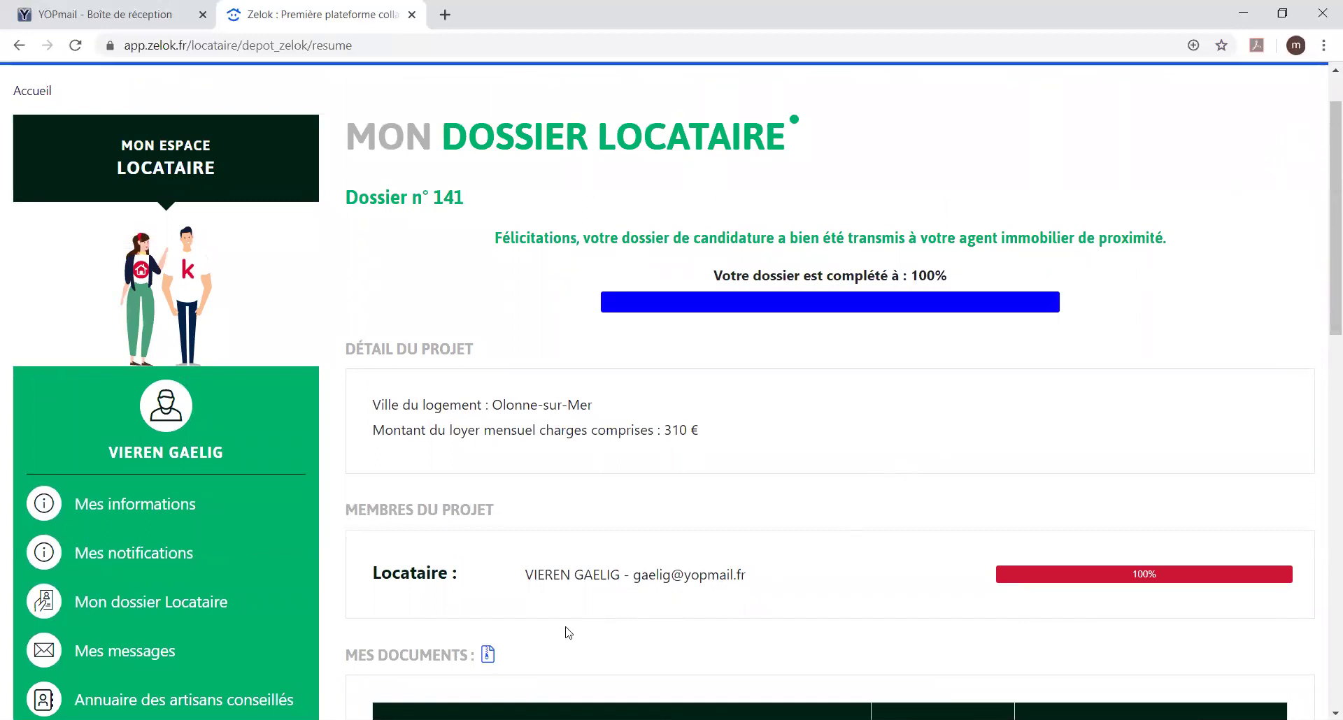
pyautogui.click(110, 652)
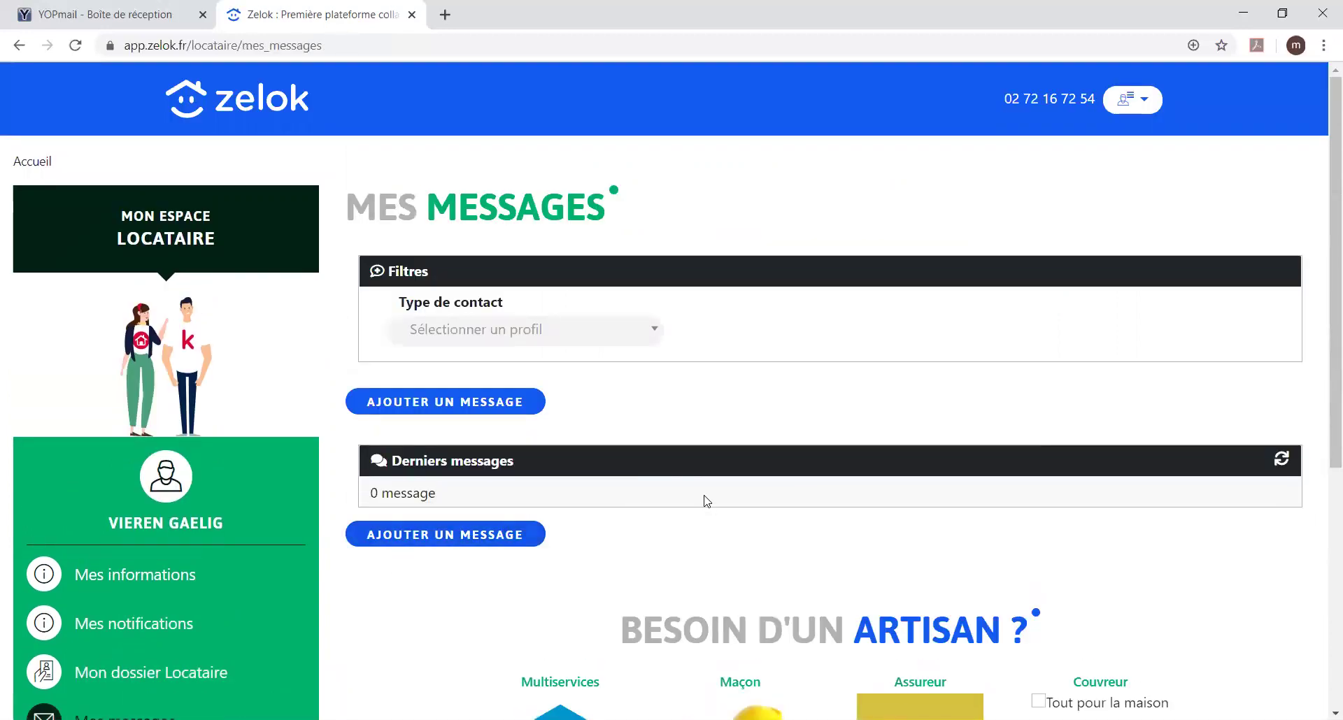
# Step: Start a new message and view the suggested recipients without choosing anyone
pyautogui.scroll(-1, 706, 502)
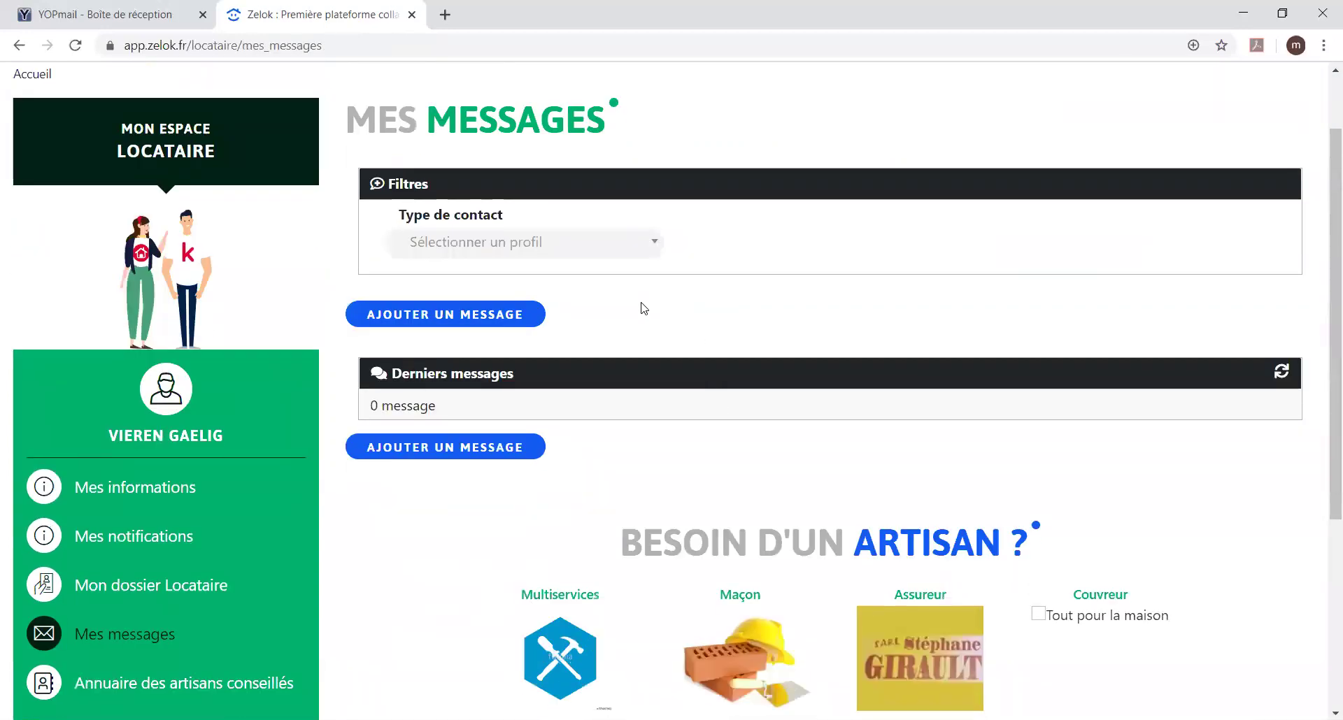
pyautogui.click(476, 327)
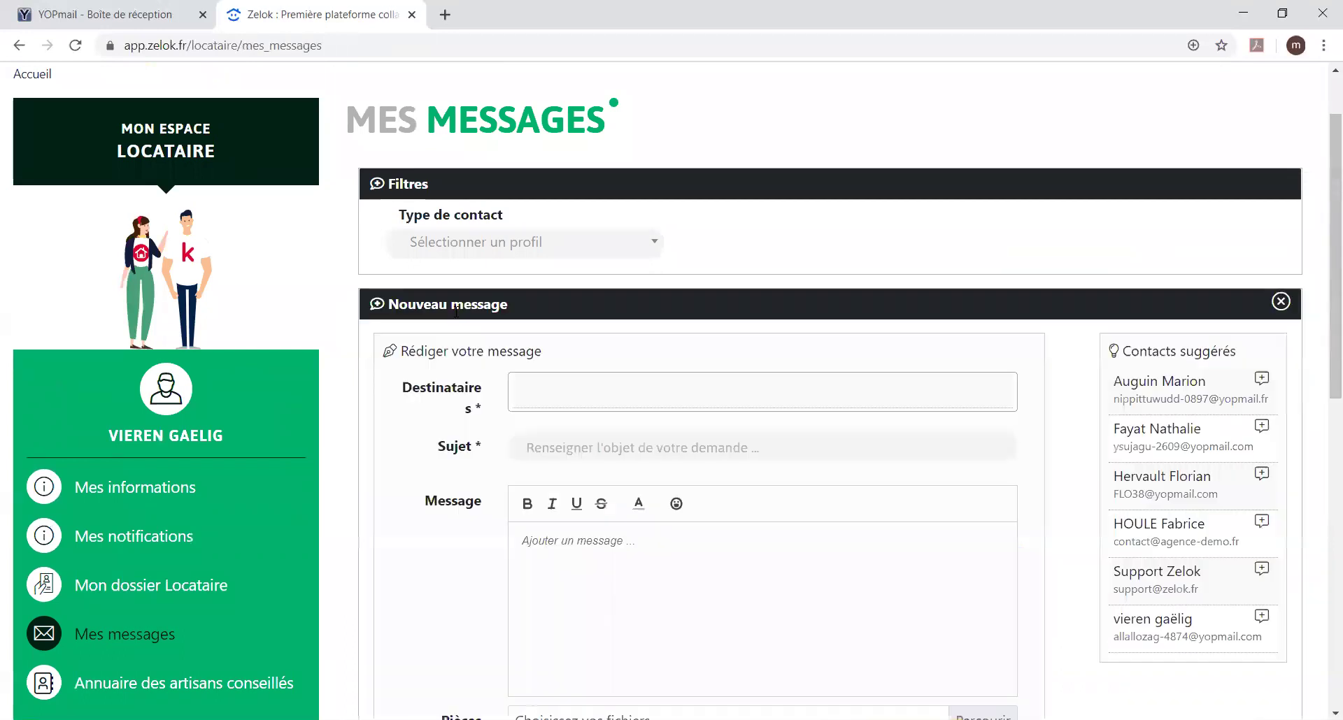
pyautogui.click(626, 387)
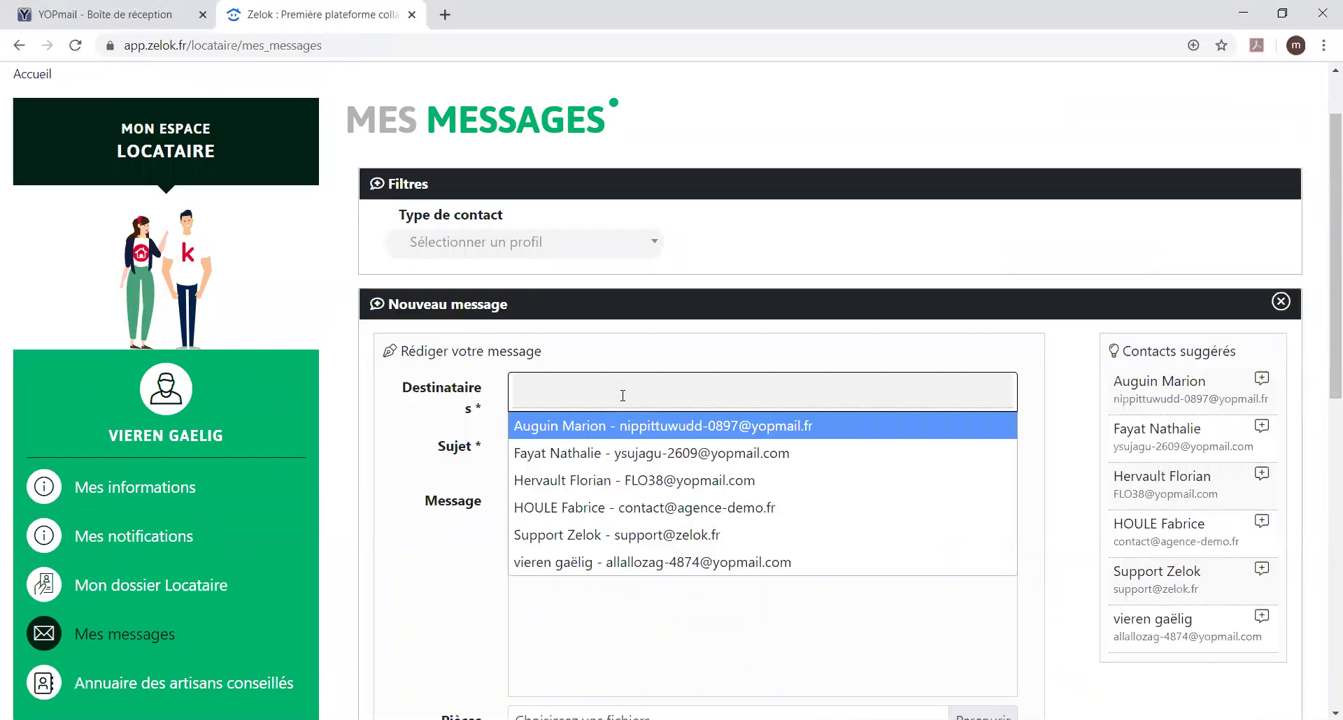
pyautogui.click(622, 393)
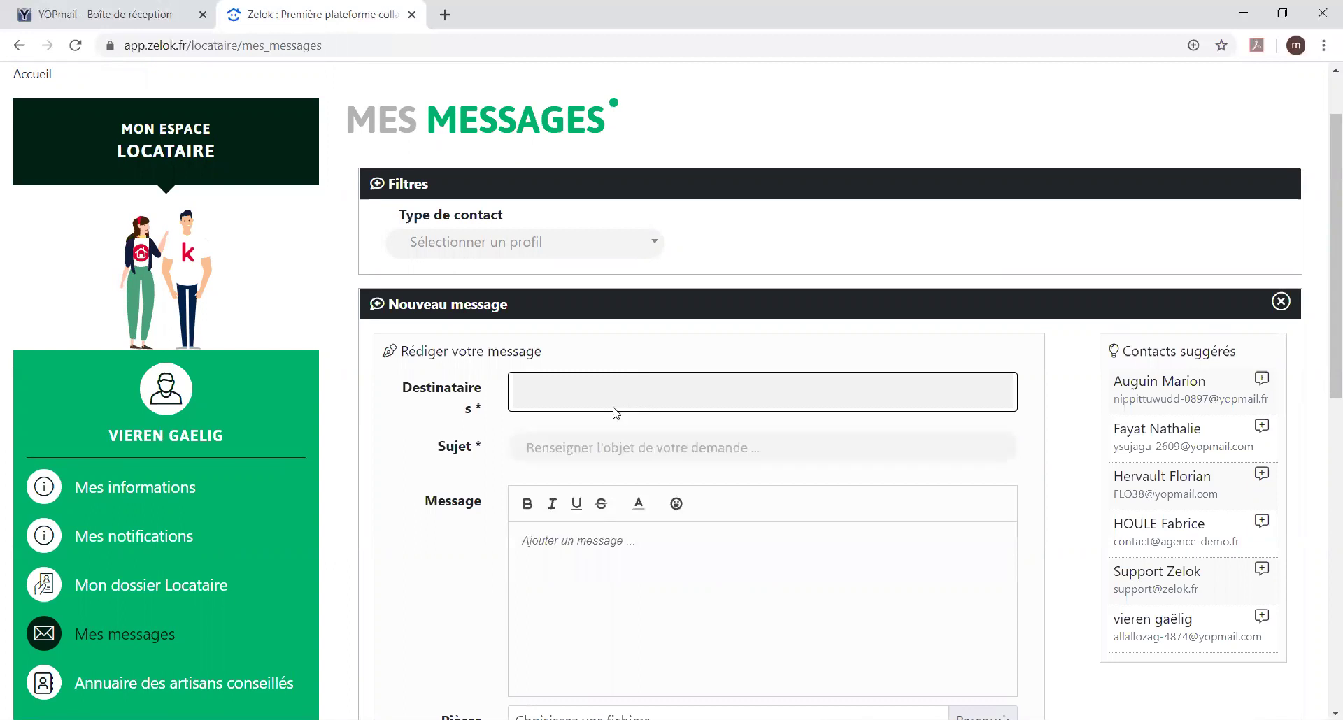
pyautogui.scroll(-2, 613, 413)
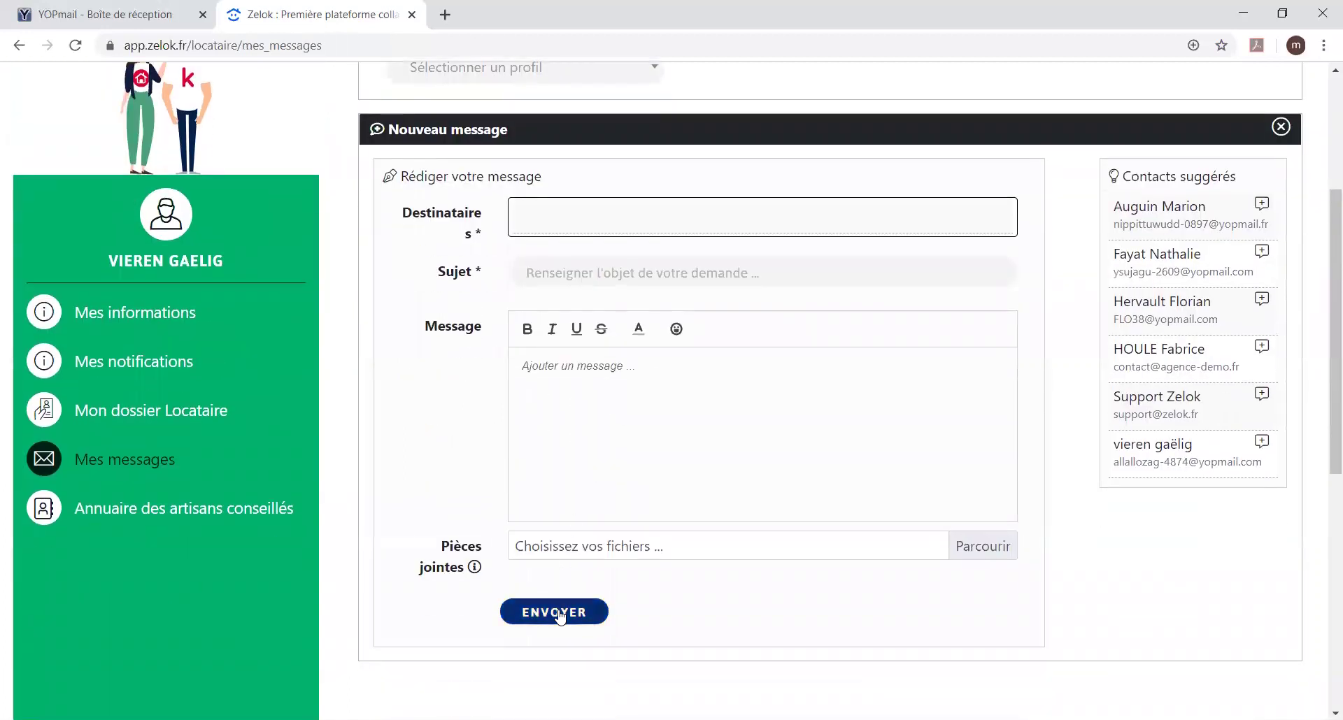